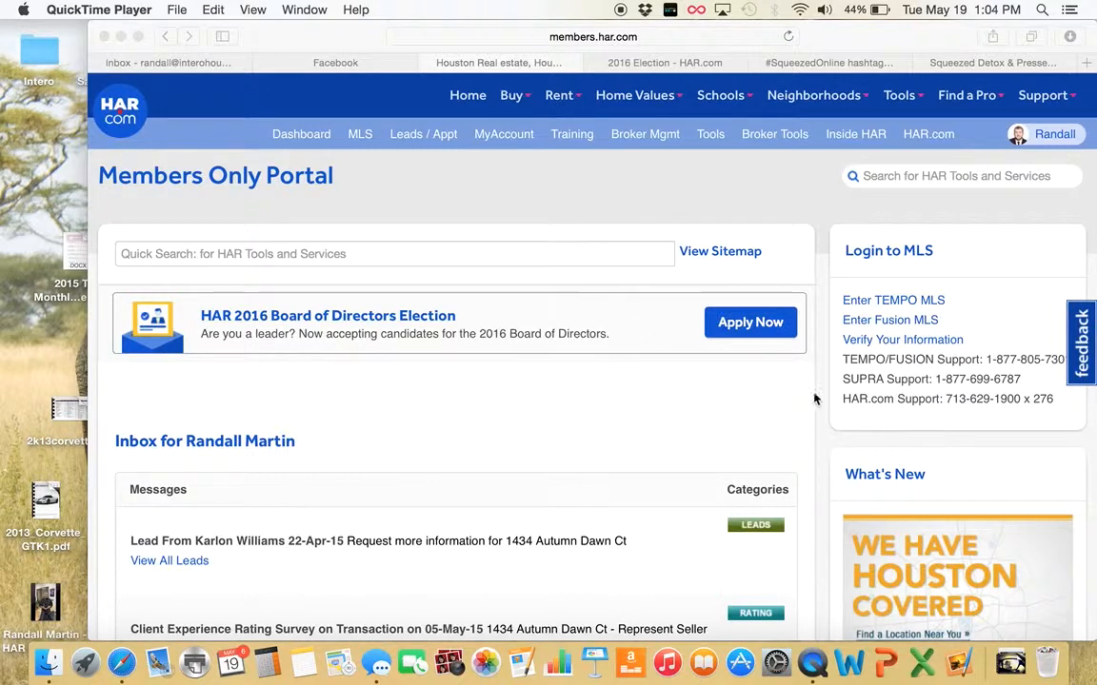
Bring Safari forward and enter Fusion MLS from the HAR.com Members Portal
left_click(897, 323)
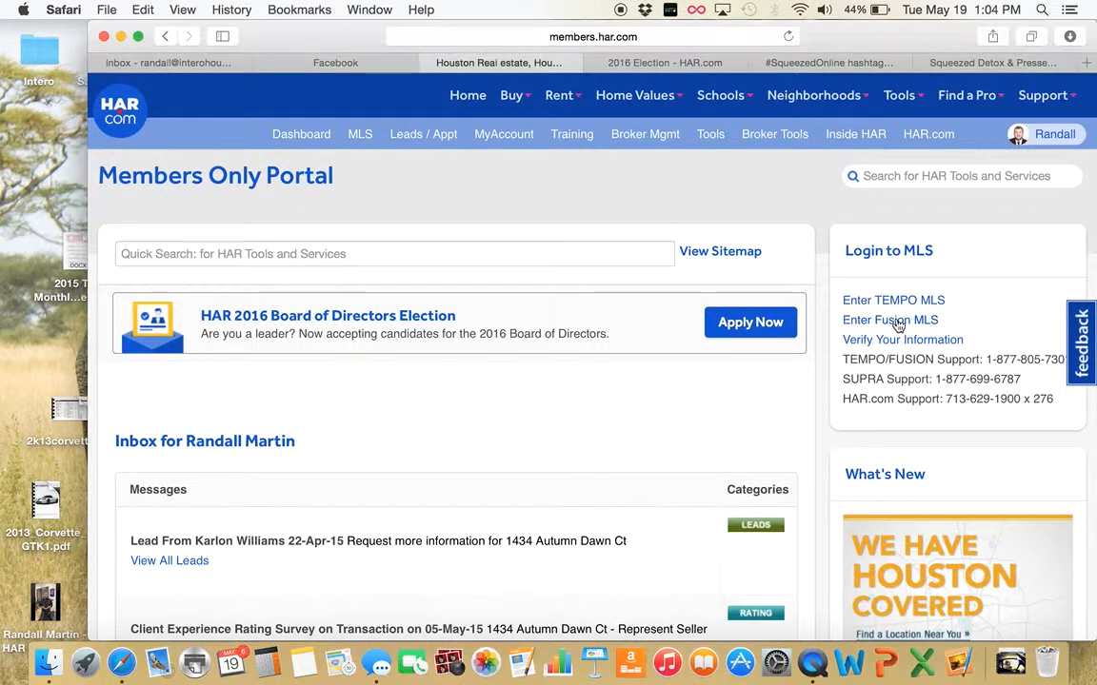
left_click(897, 324)
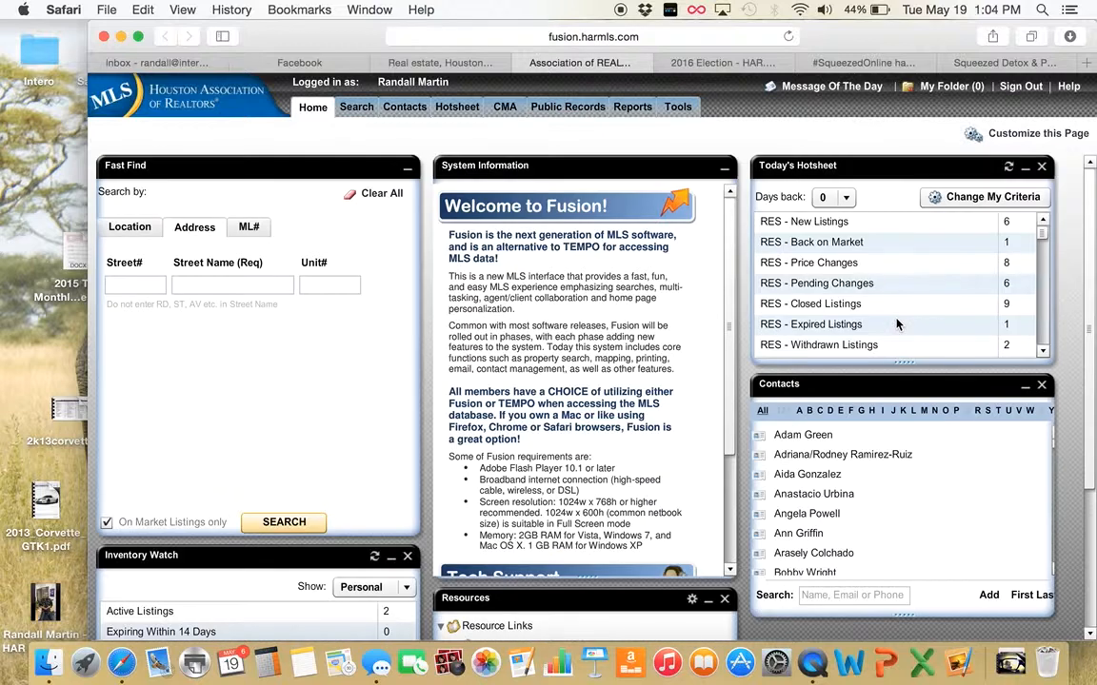
Start a Single-Family search to open My Custom Default Search with its Houston map
left_click(358, 109)
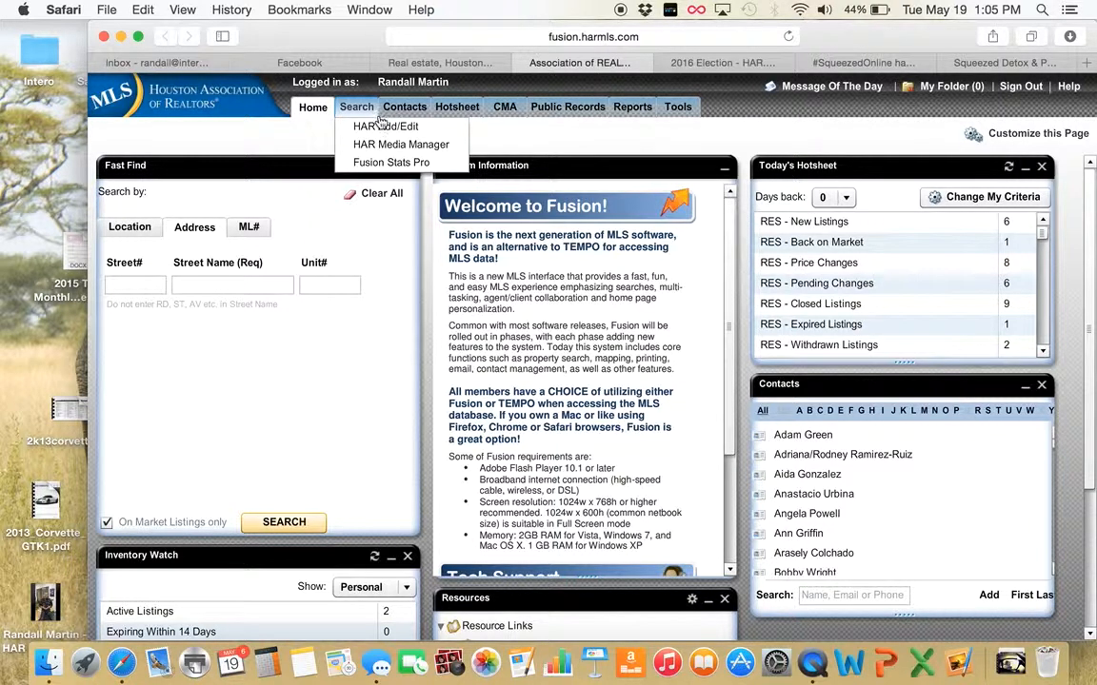
left_click(371, 108)
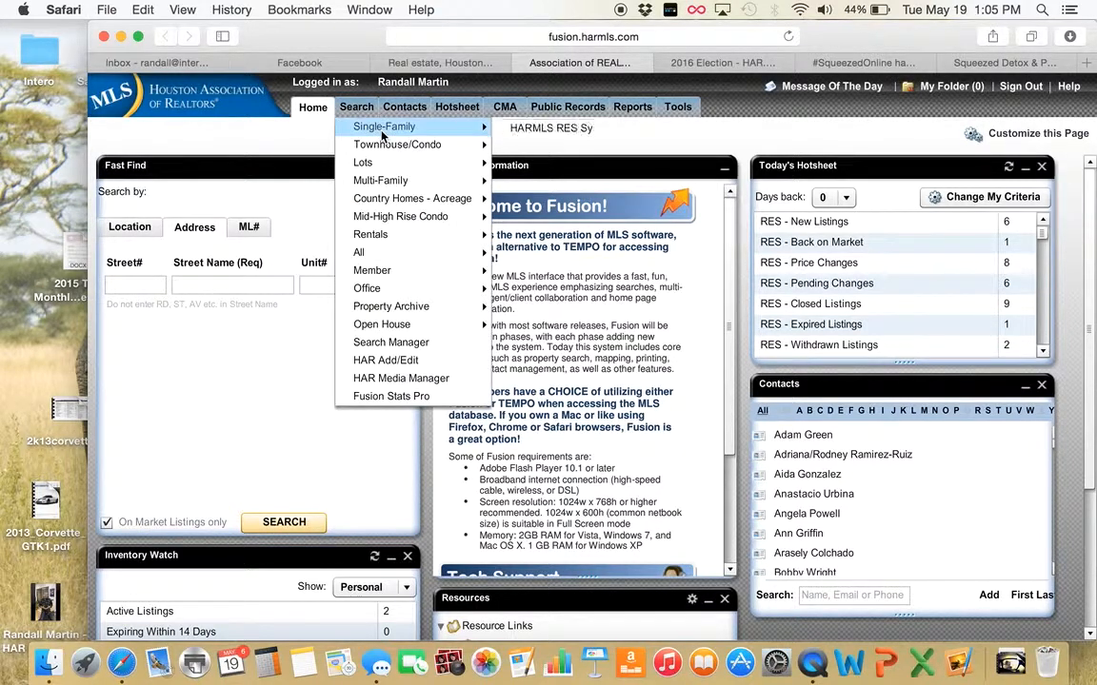
left_click(381, 135)
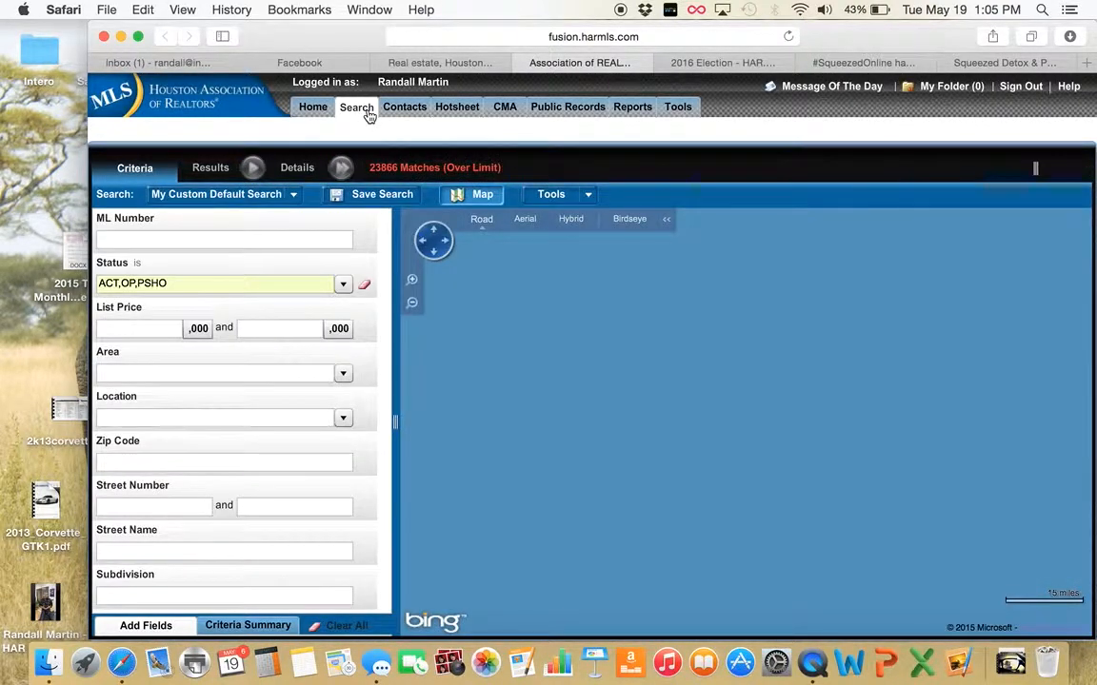
left_click(368, 112)
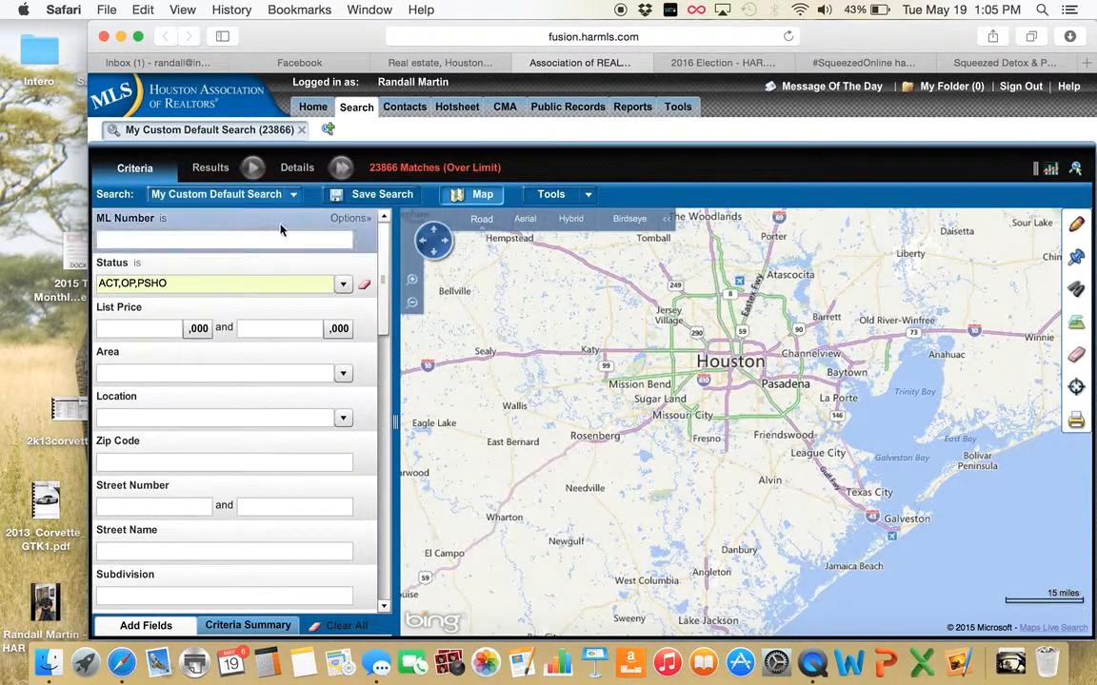
Uncheck PSHO and OP in the Status list so only ACT remains
left_click(344, 290)
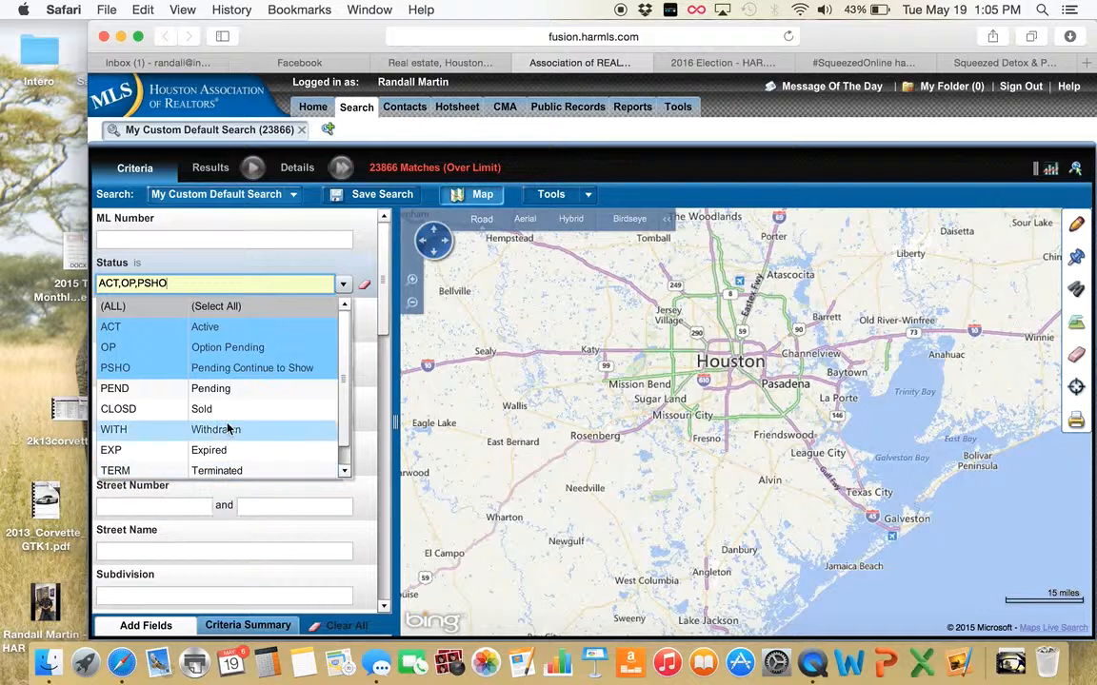
left_click(219, 368)
left_click(224, 350)
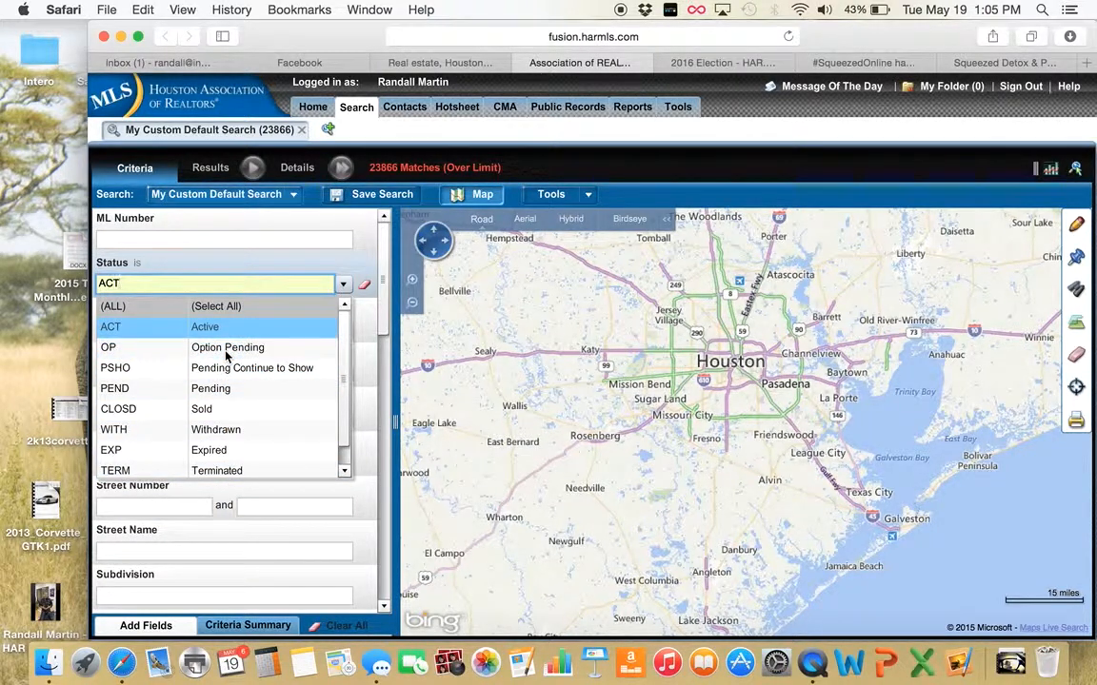
left_click(286, 262)
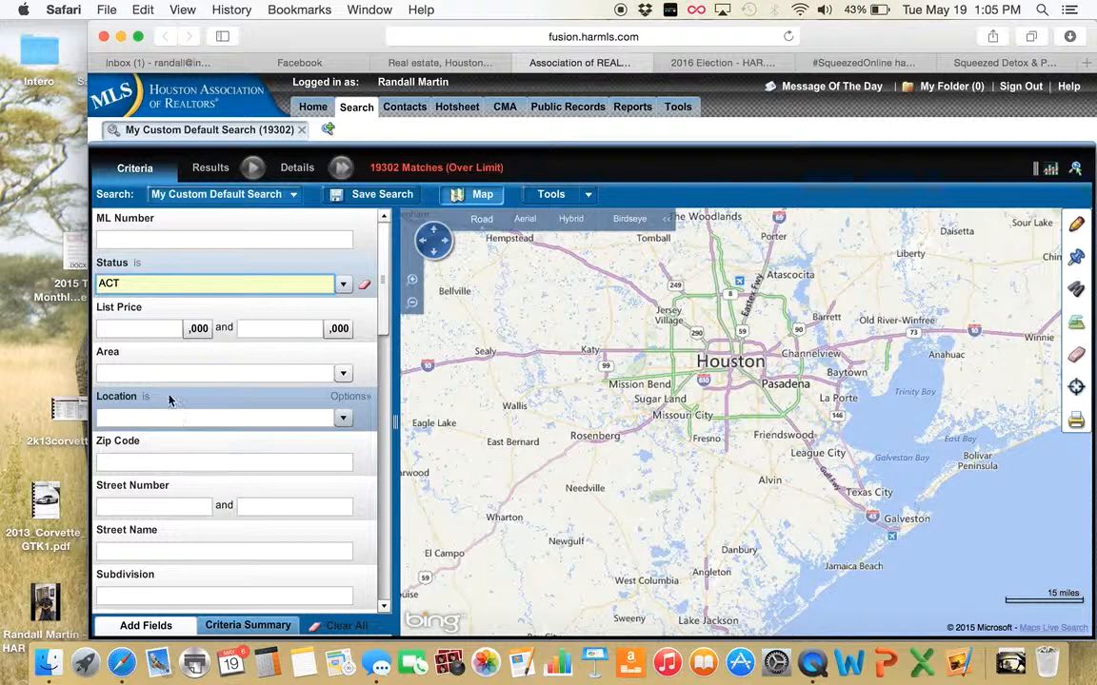
Set the List Price range to 100,000–250,000 with prices in thousands
left_click(151, 329)
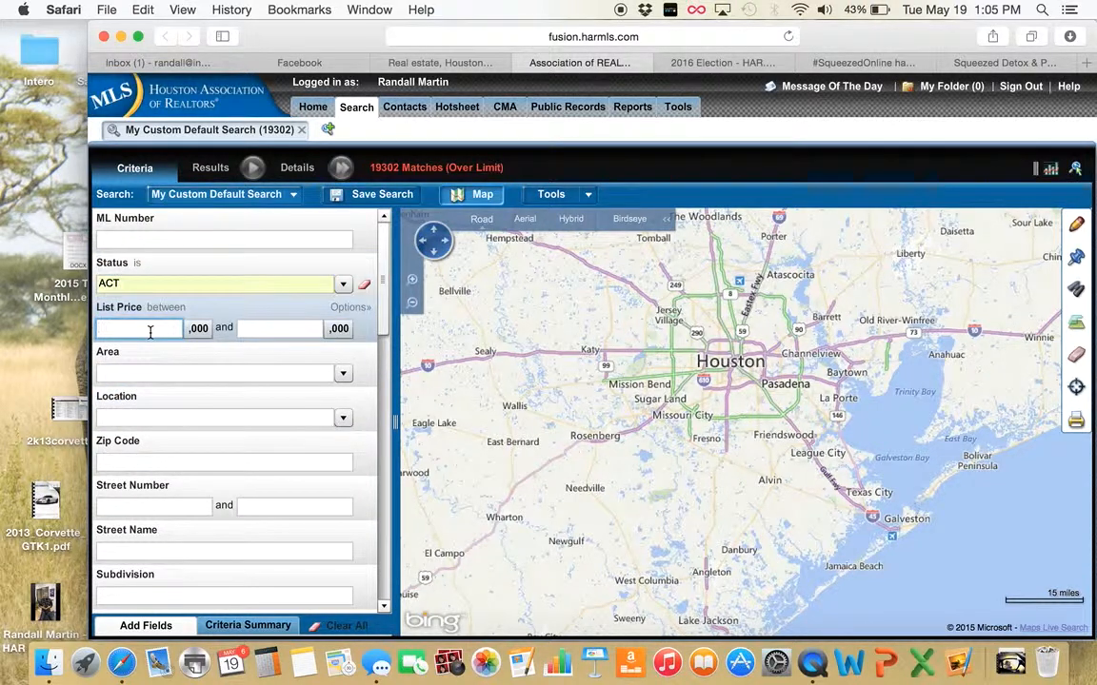
type("100")
key("Tab")
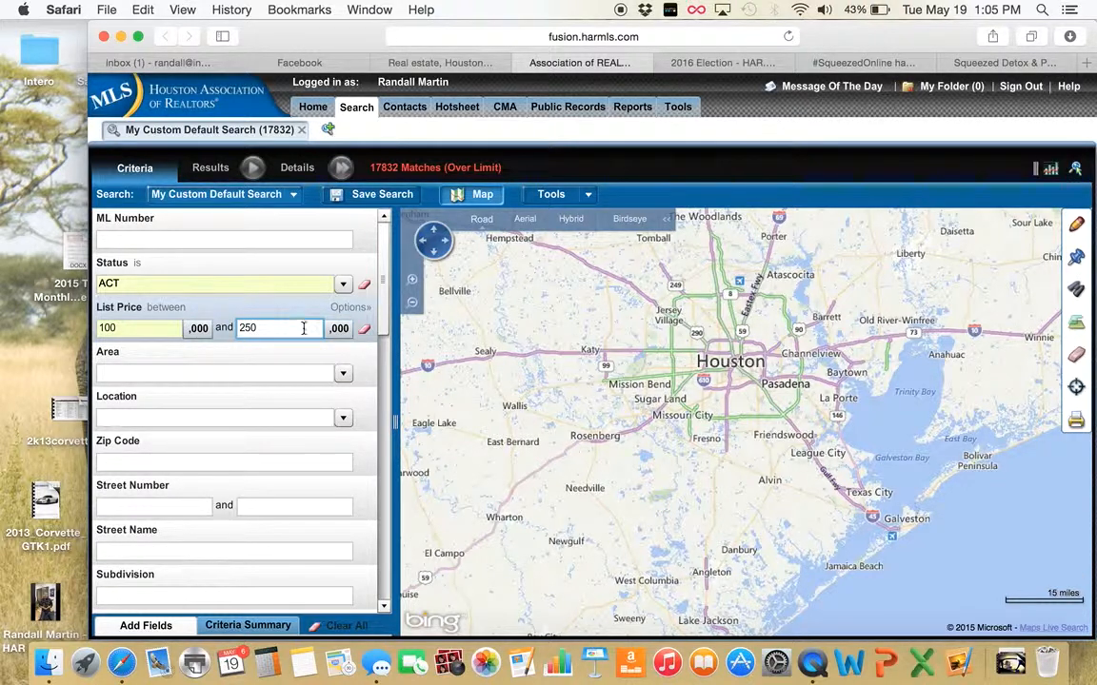
left_click(198, 328)
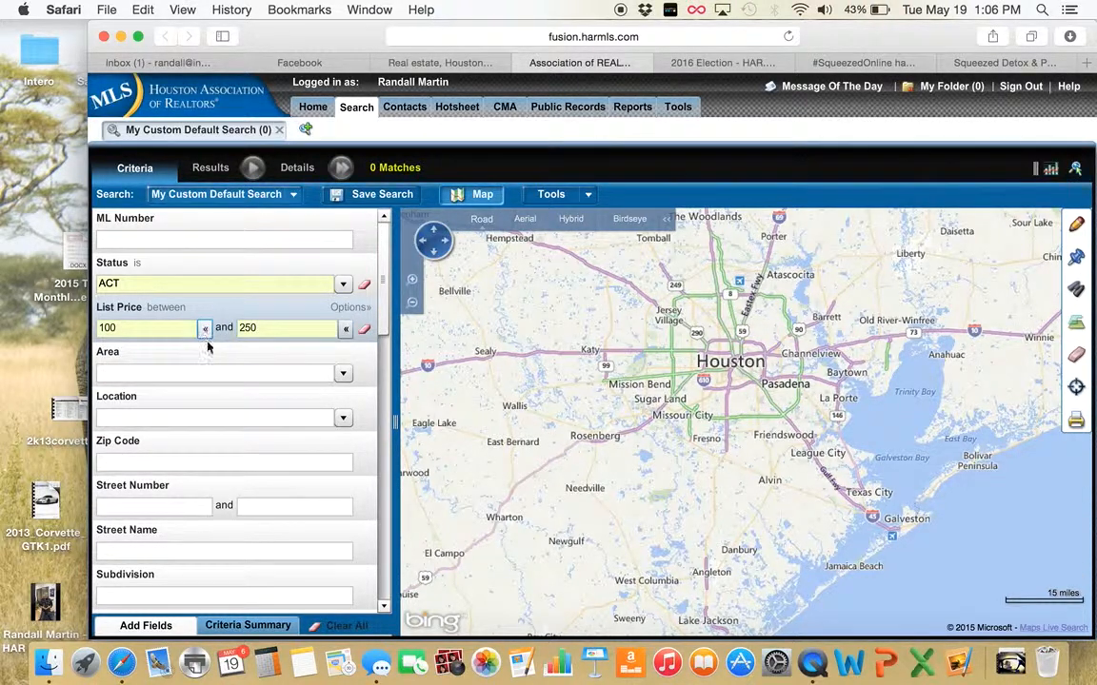
left_click(204, 327)
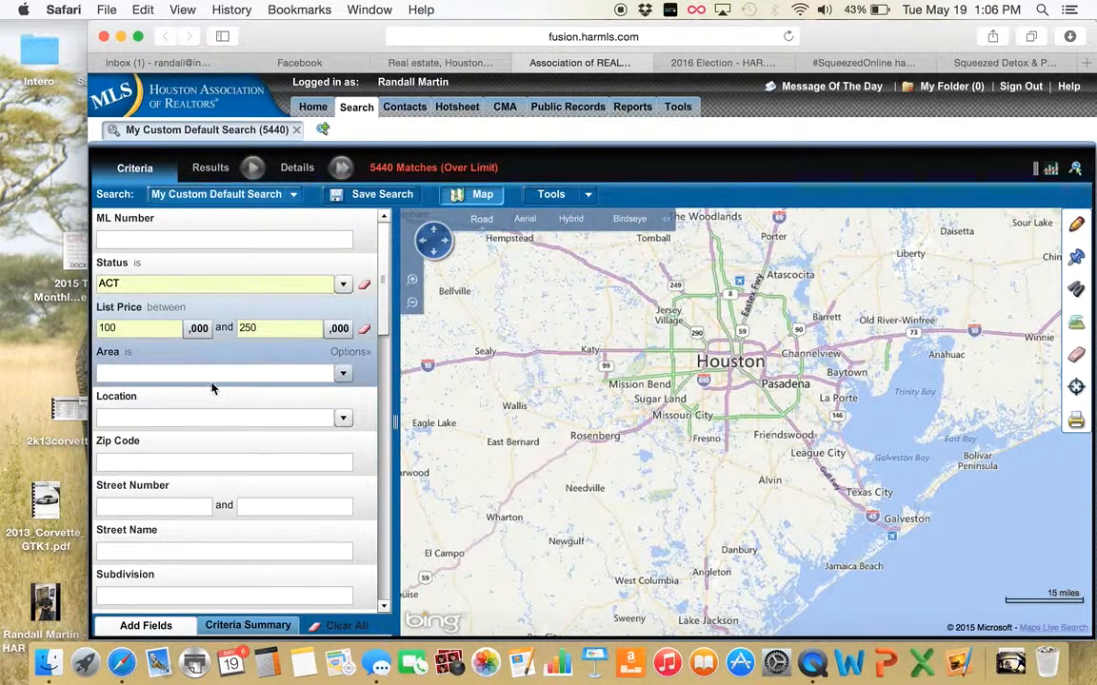
Filter the search to zip code 77584
left_click(186, 461)
type("77584")
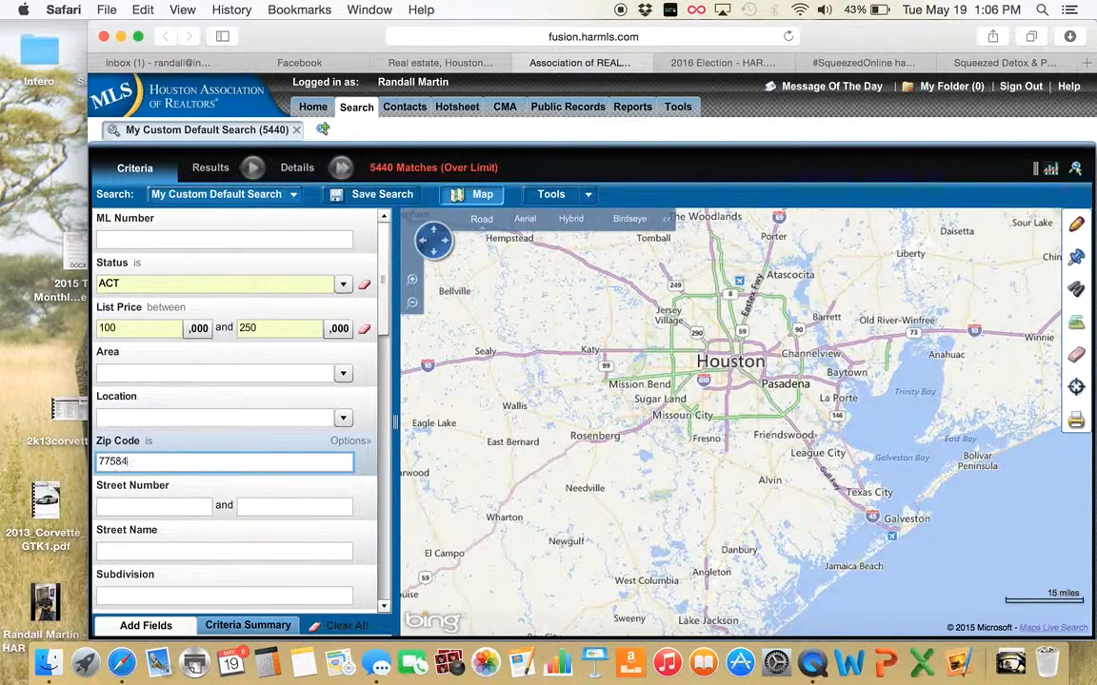
key("Tab")
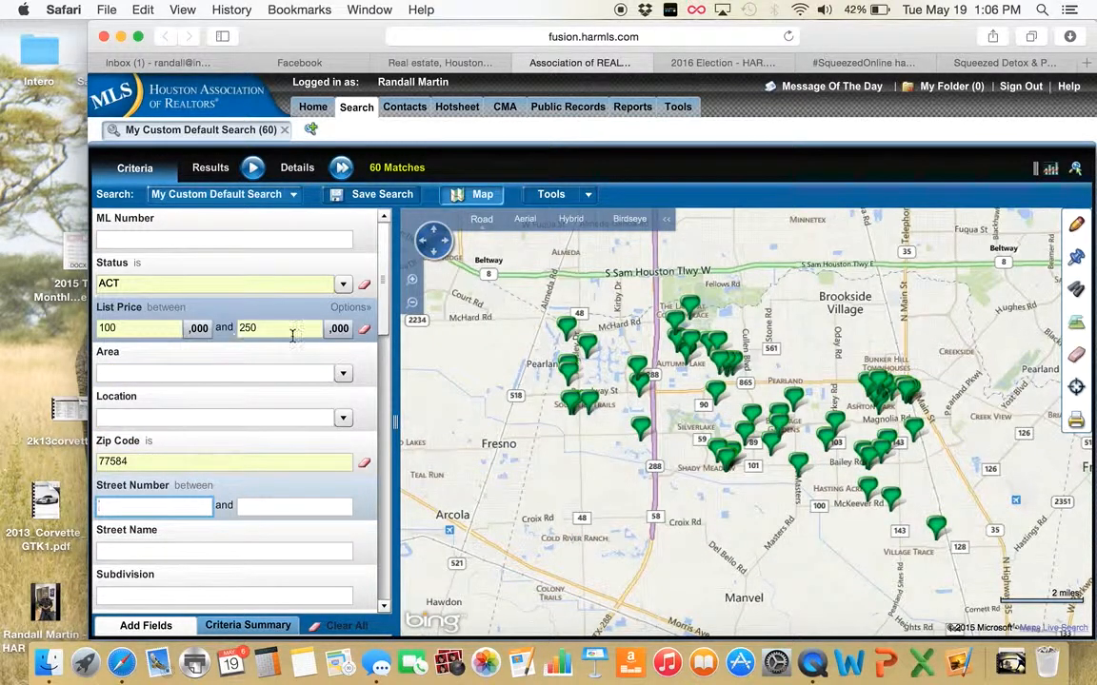
Set minimums of 4 bedrooms, 2 full baths and 1 half bath
left_click_drag(384, 311, 386, 379)
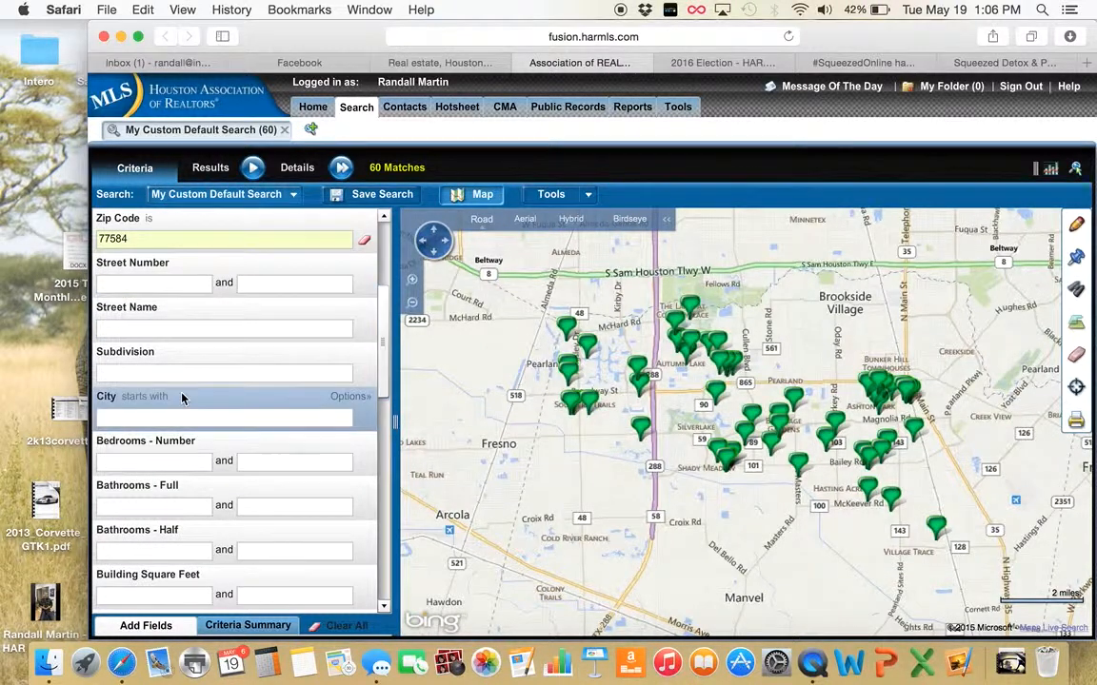
left_click(140, 464)
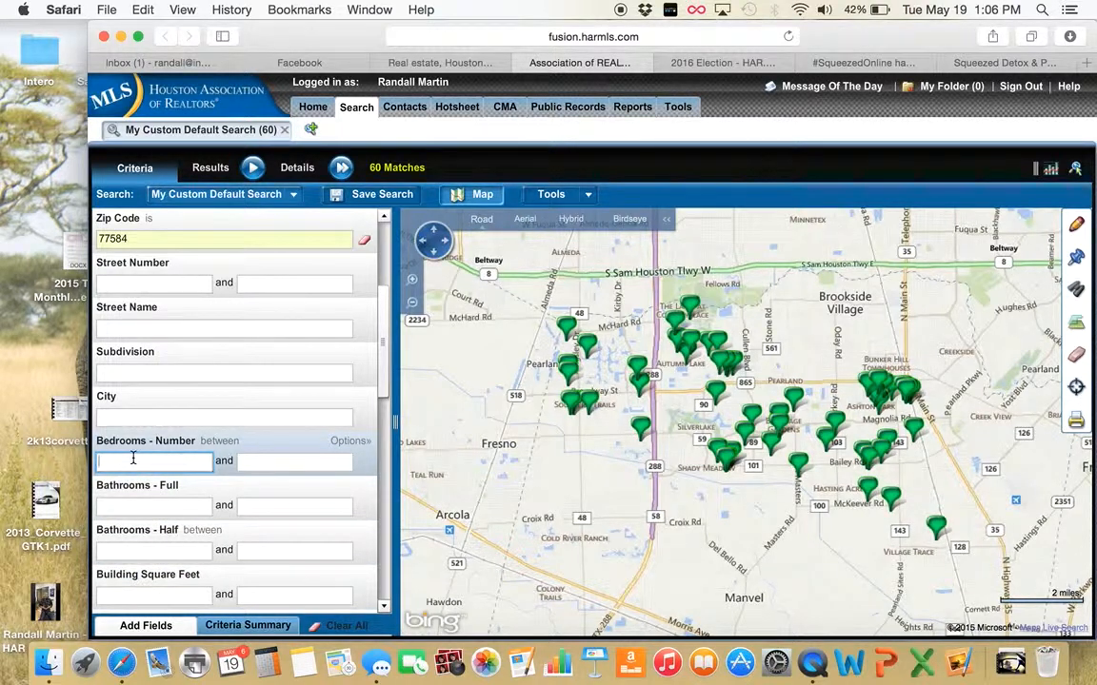
type("4")
key("Tab")
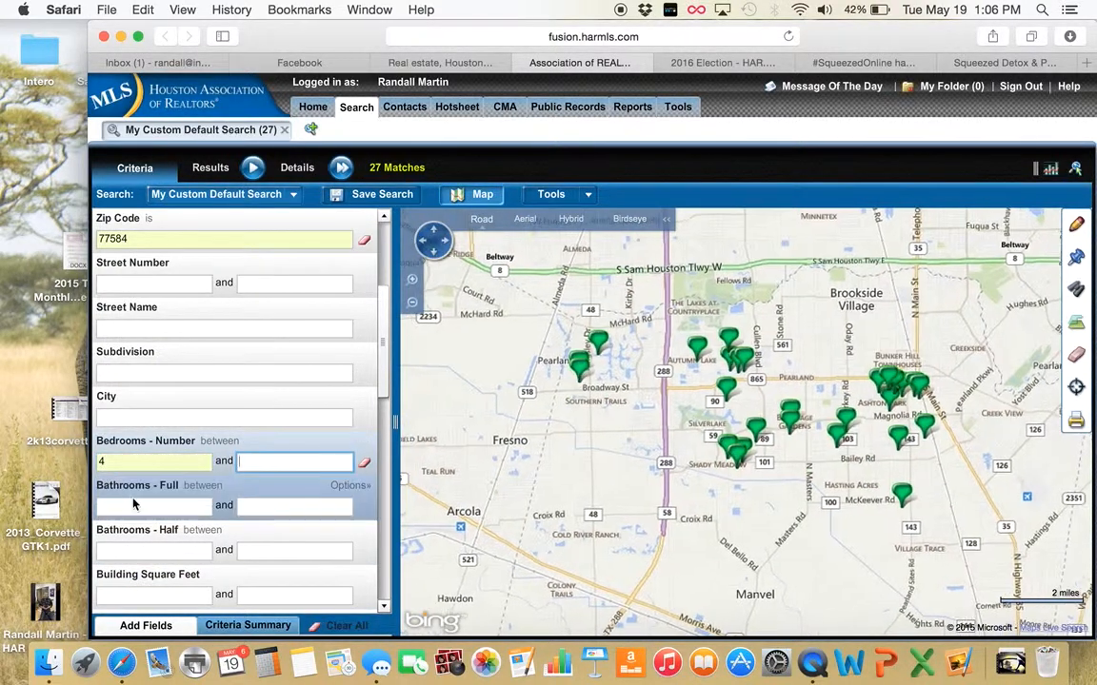
left_click(125, 509)
type("2")
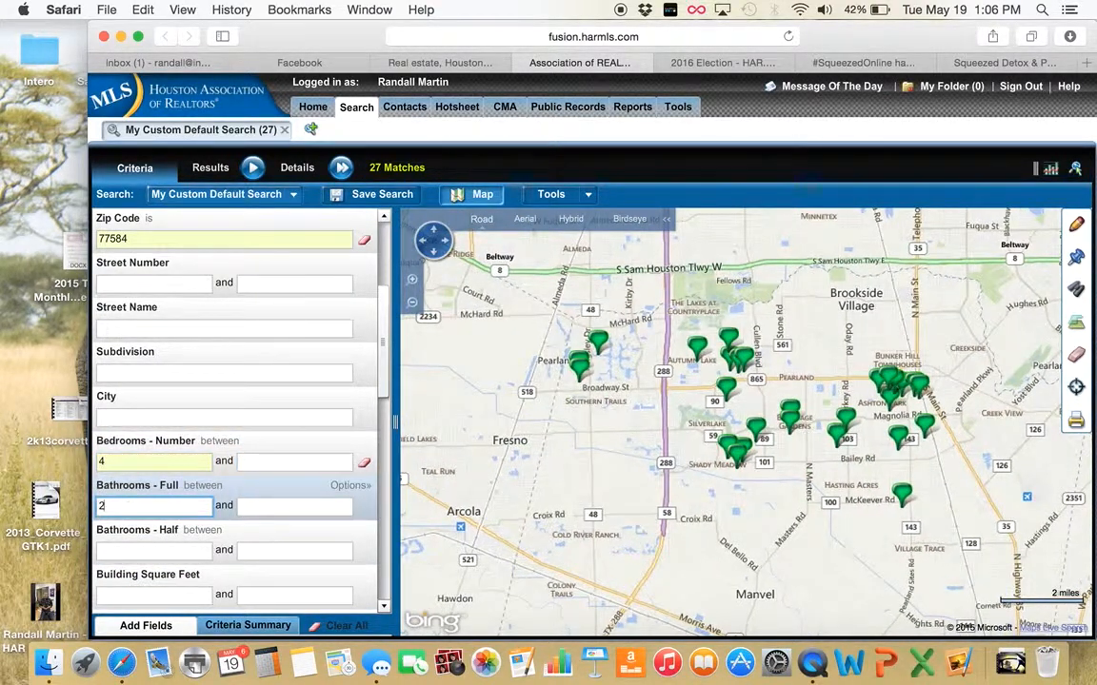
key("Tab")
key("Tab")
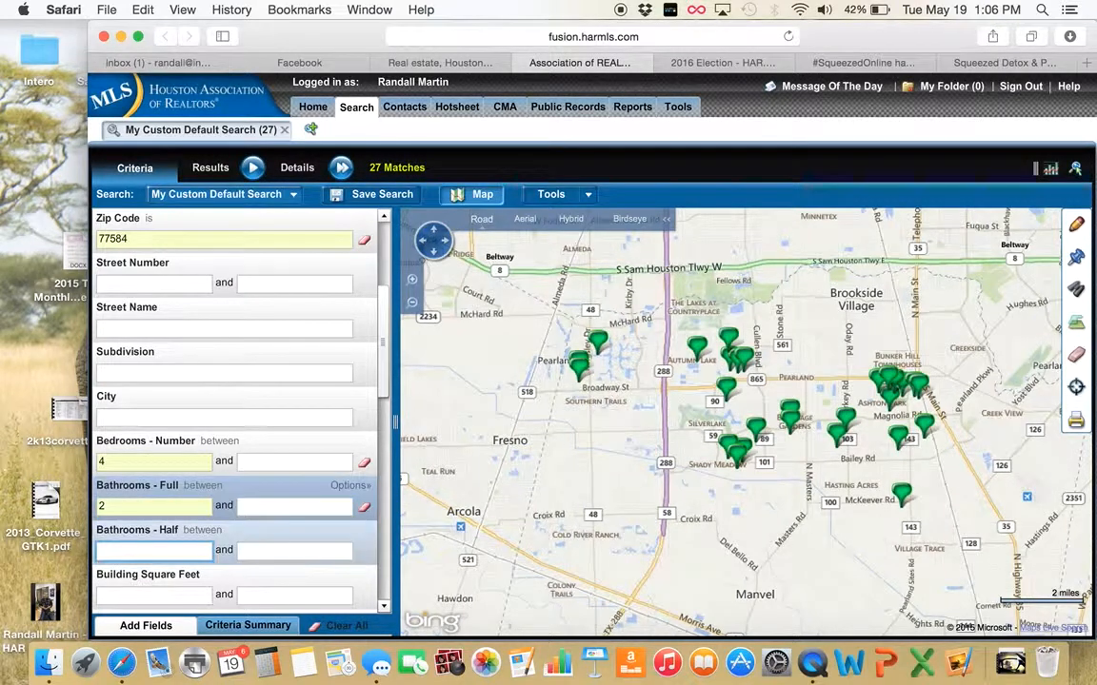
type("1")
key("Tab")
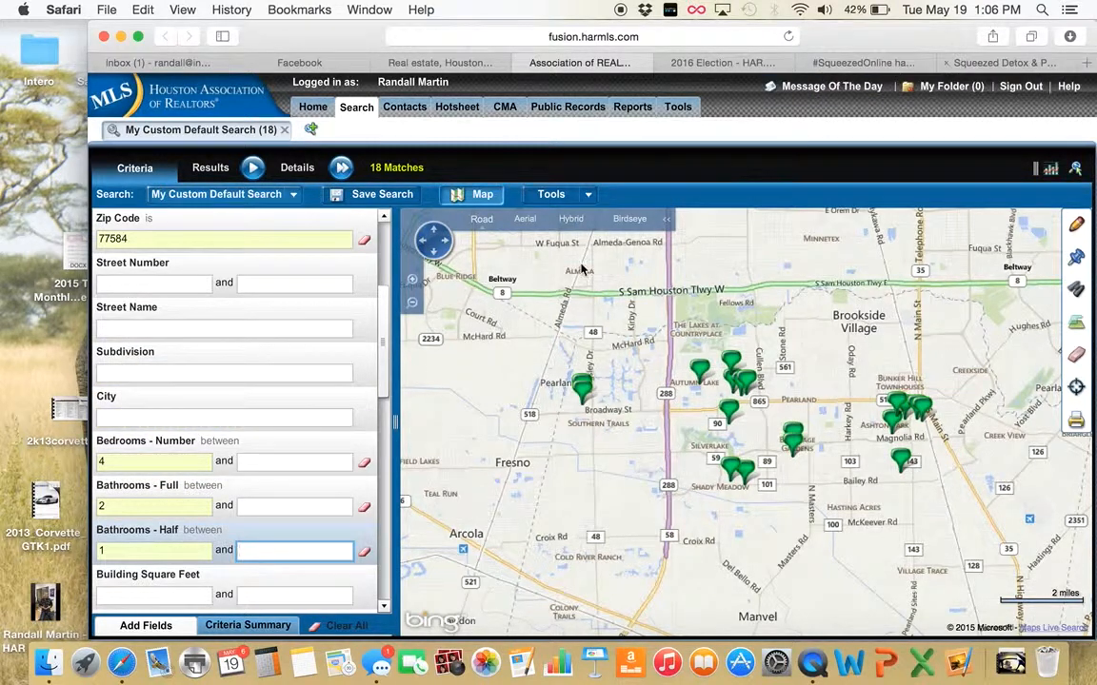
Set a minimum building size of 2300 sq ft and minimum lot size of 1995
left_click_drag(384, 371, 385, 411)
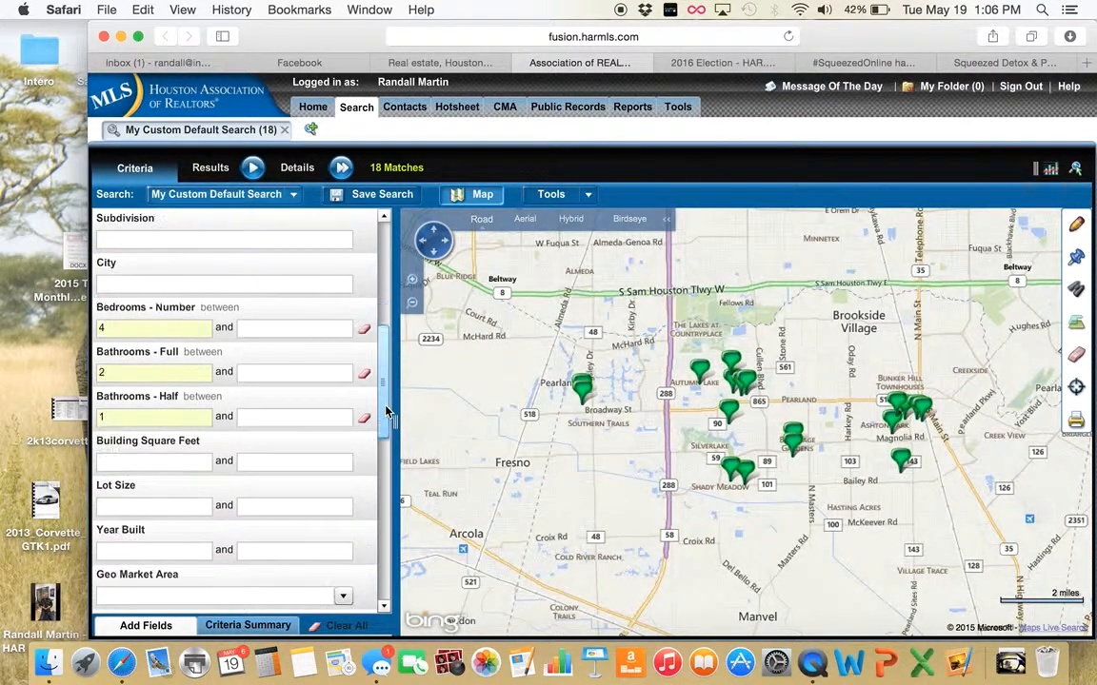
left_click(168, 462)
type("2")
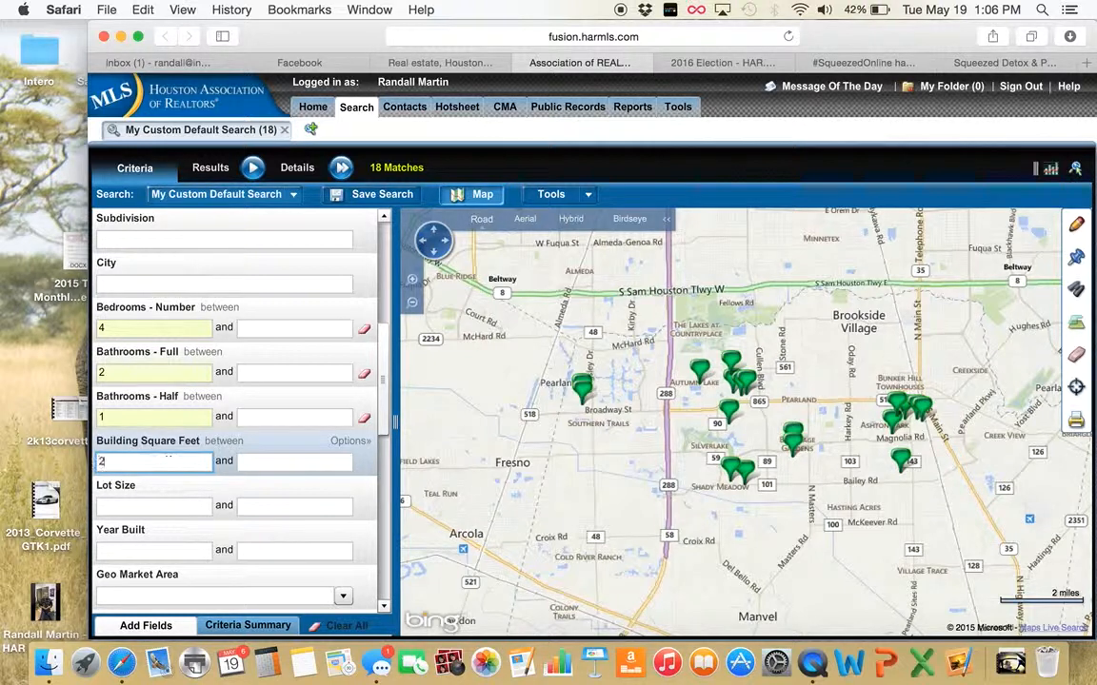
type("300")
key("Tab")
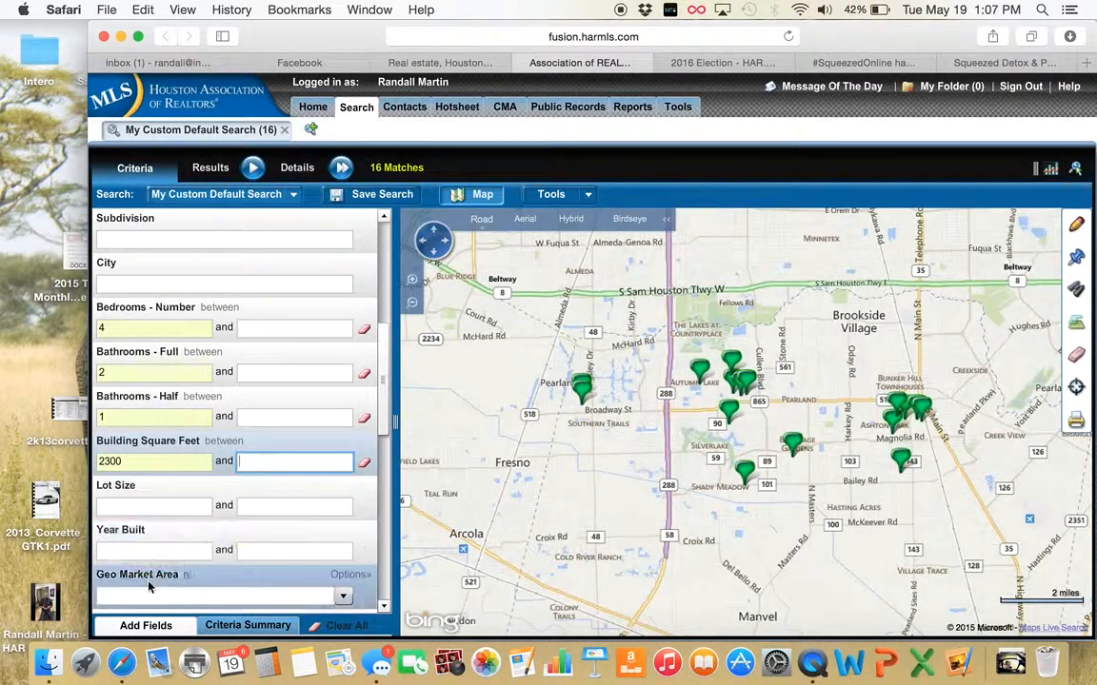
left_click_drag(387, 426, 388, 467)
left_click(179, 372)
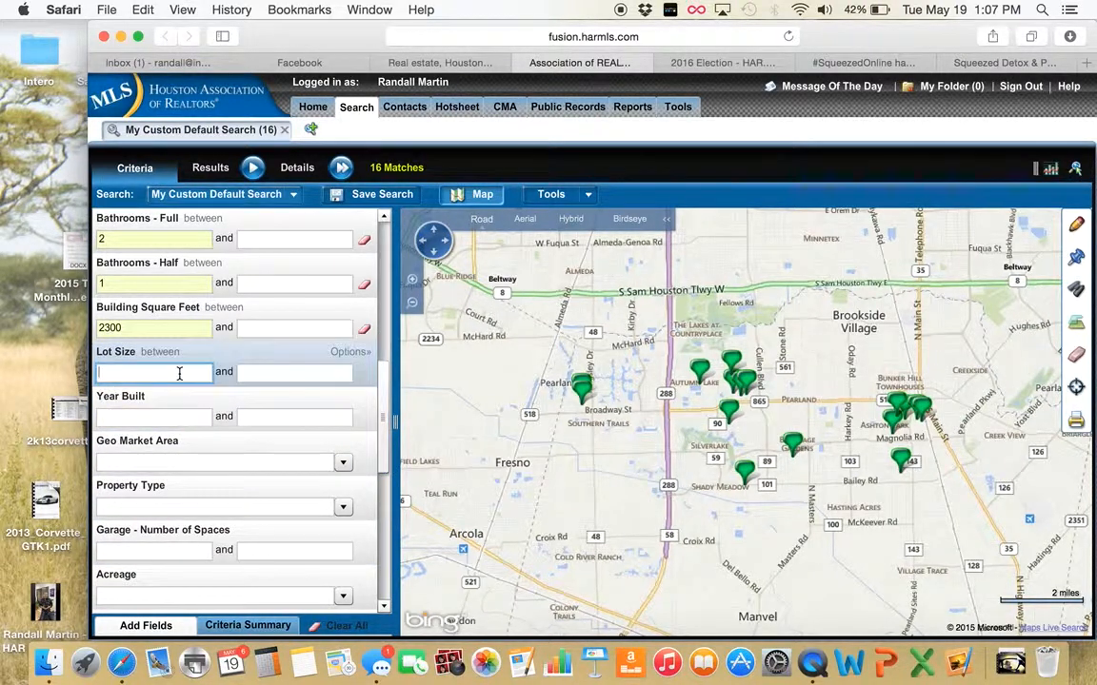
type("1995")
key("Tab")
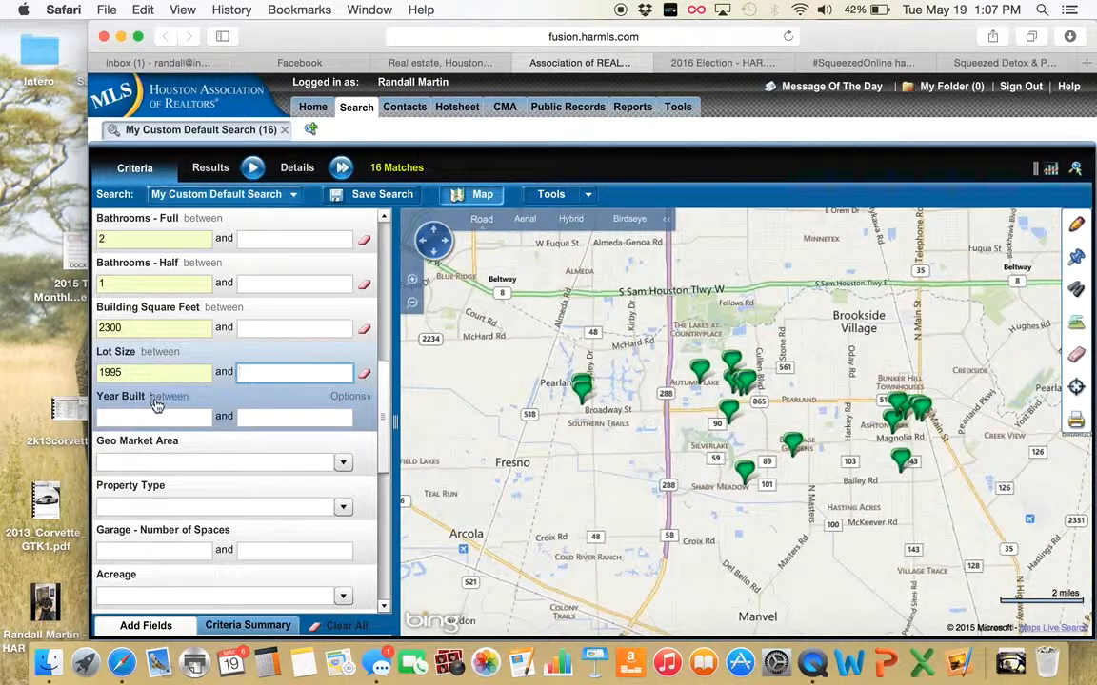
Require at least 2 garage spaces
left_click(143, 549)
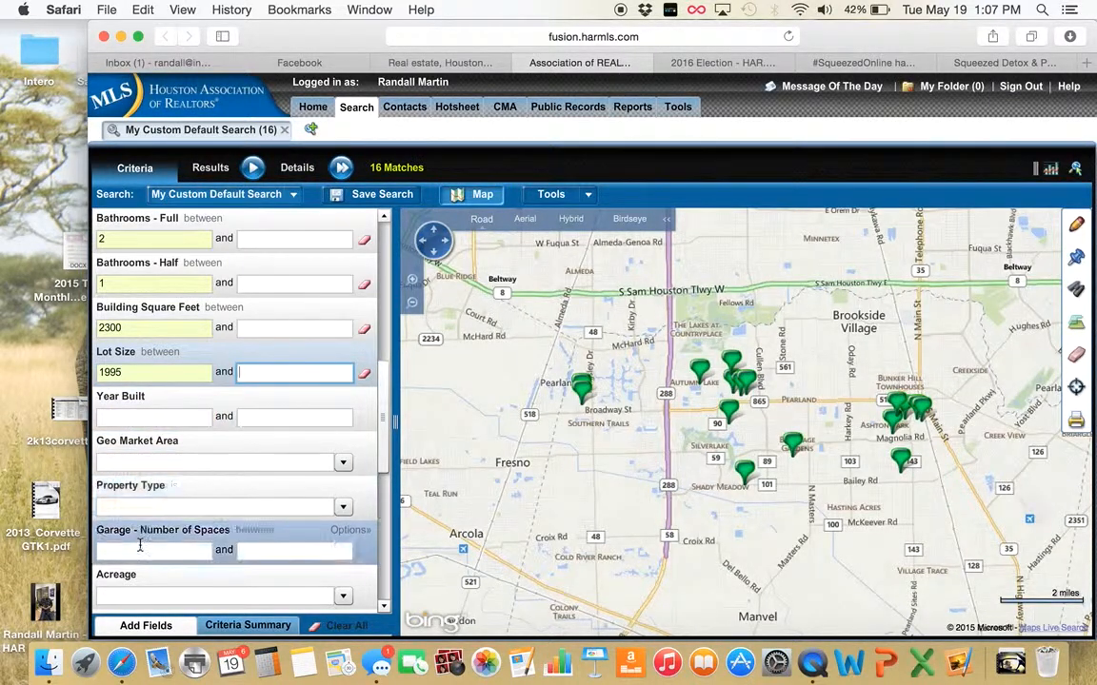
type("2")
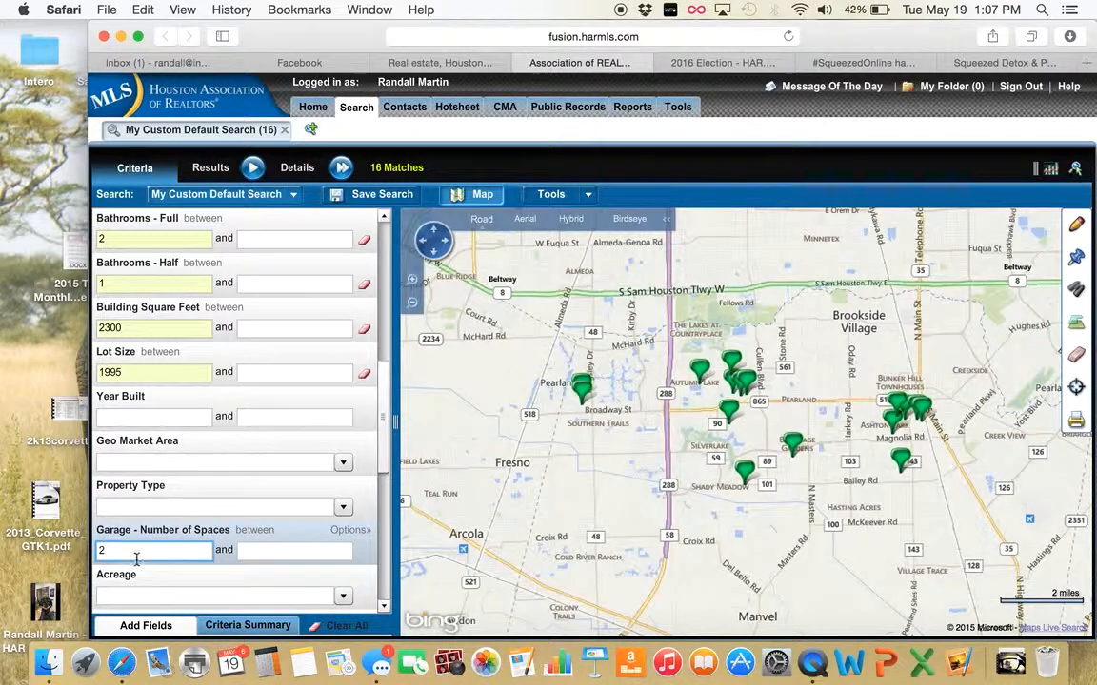
key("Tab")
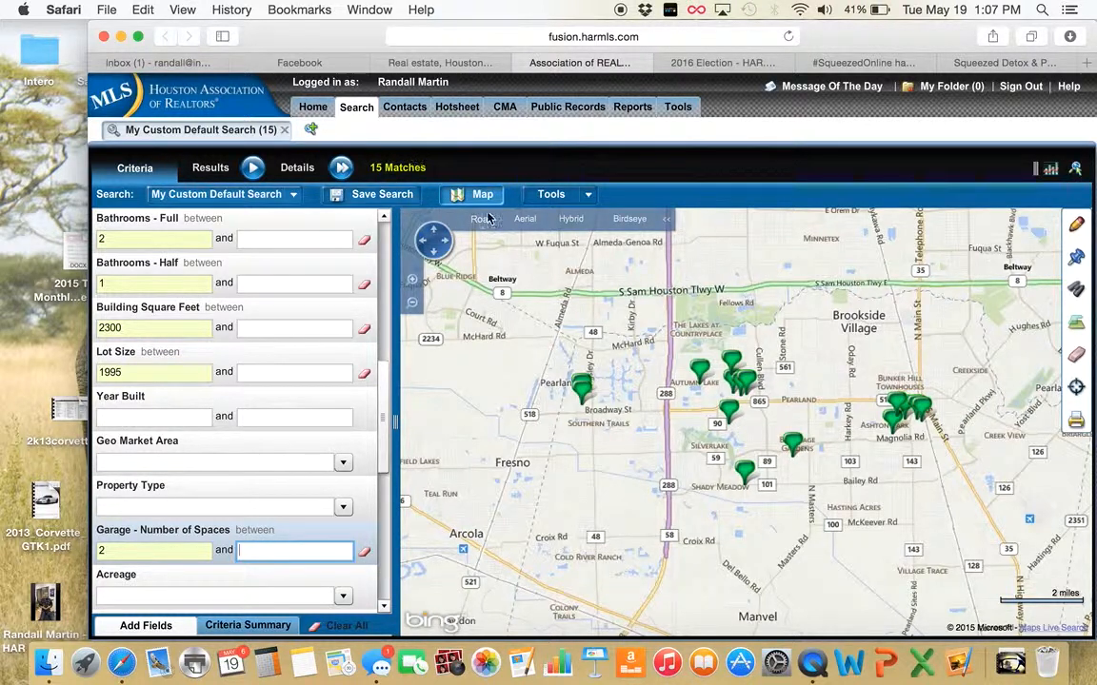
mouse_move(700, 369)
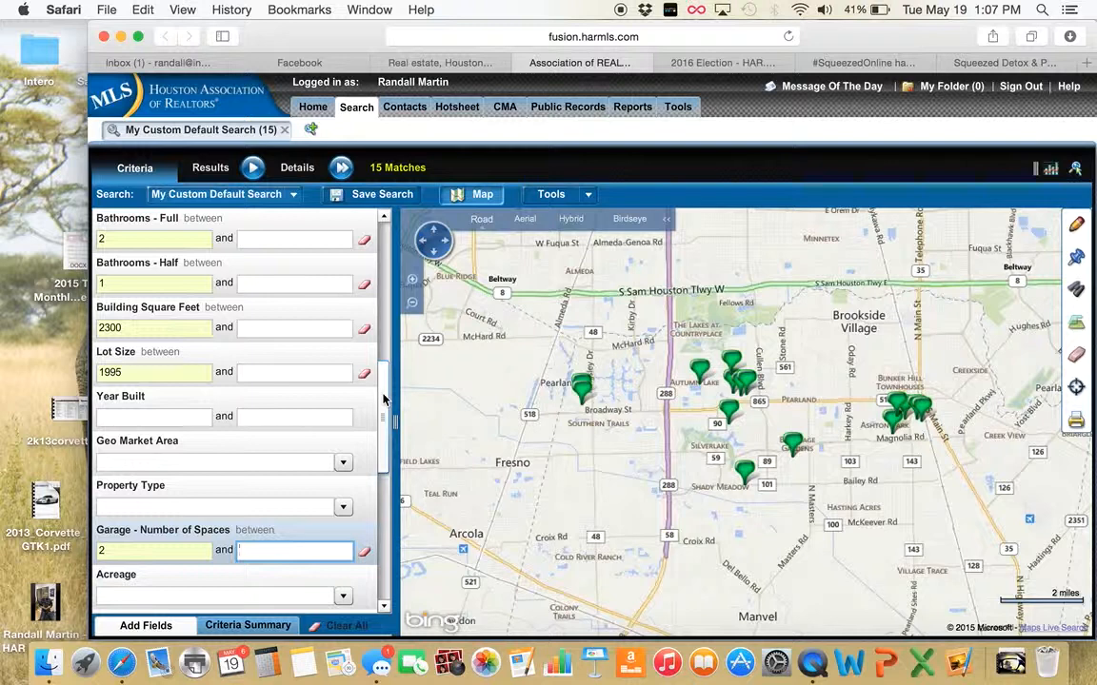
Cap building square footage at 3000 and clear the lot size limit
left_click_drag(383, 400, 384, 373)
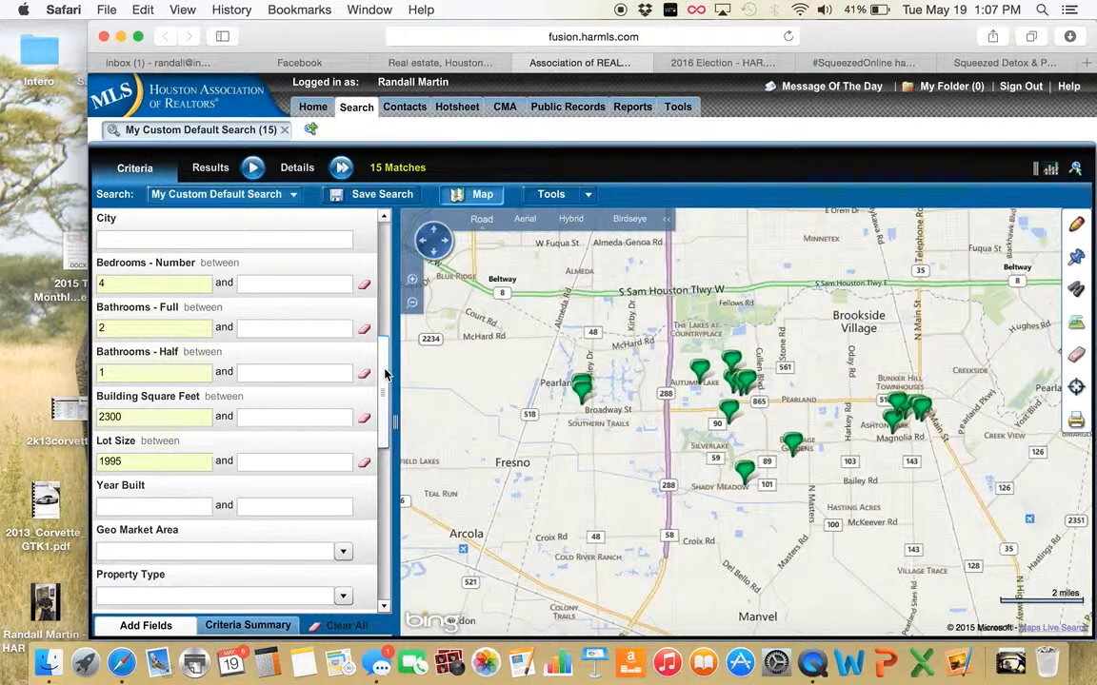
left_click(274, 419)
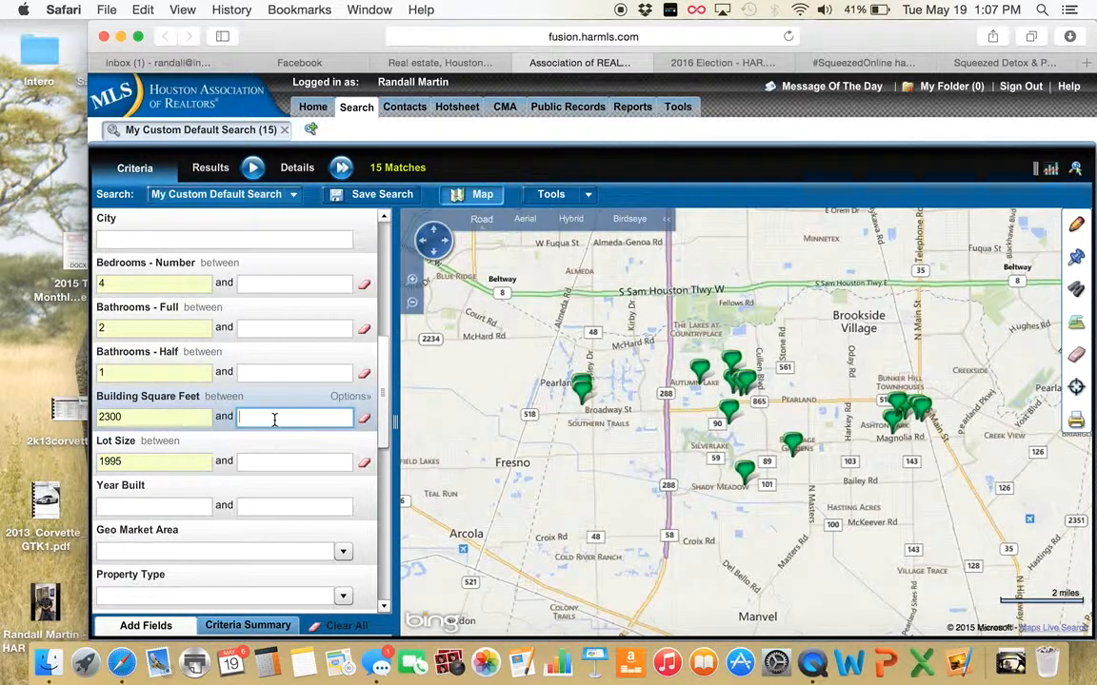
type("3000")
key("Tab")
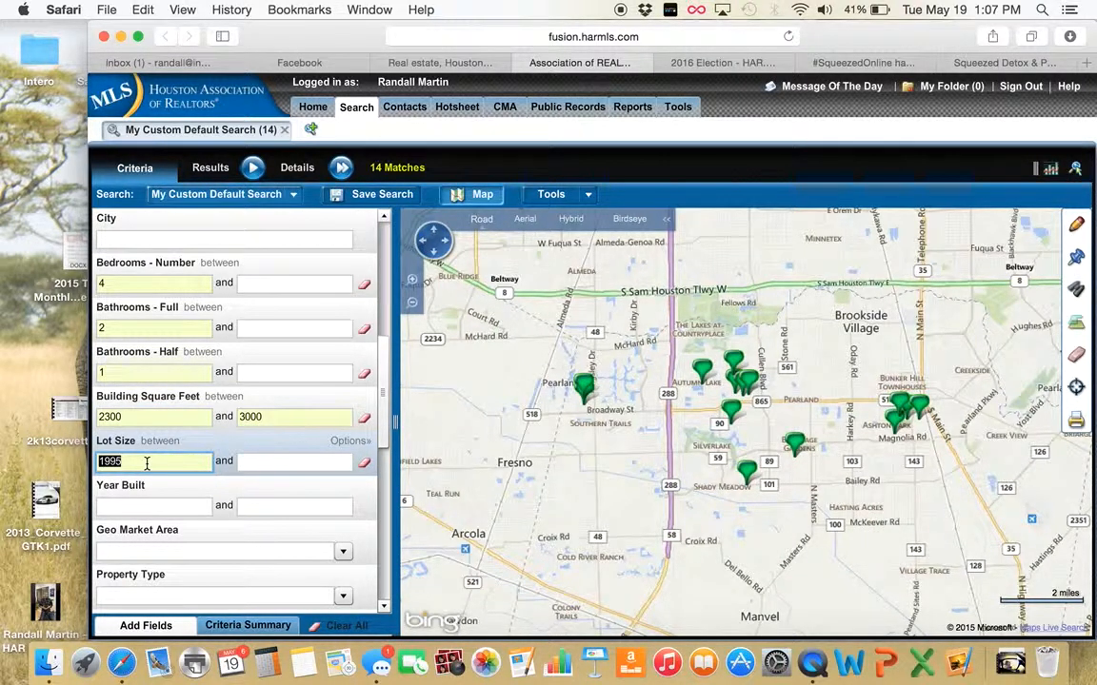
type("2")
Require Year Built 2000 or later, then zoom and recentre the map on Pearland
left_click(139, 508)
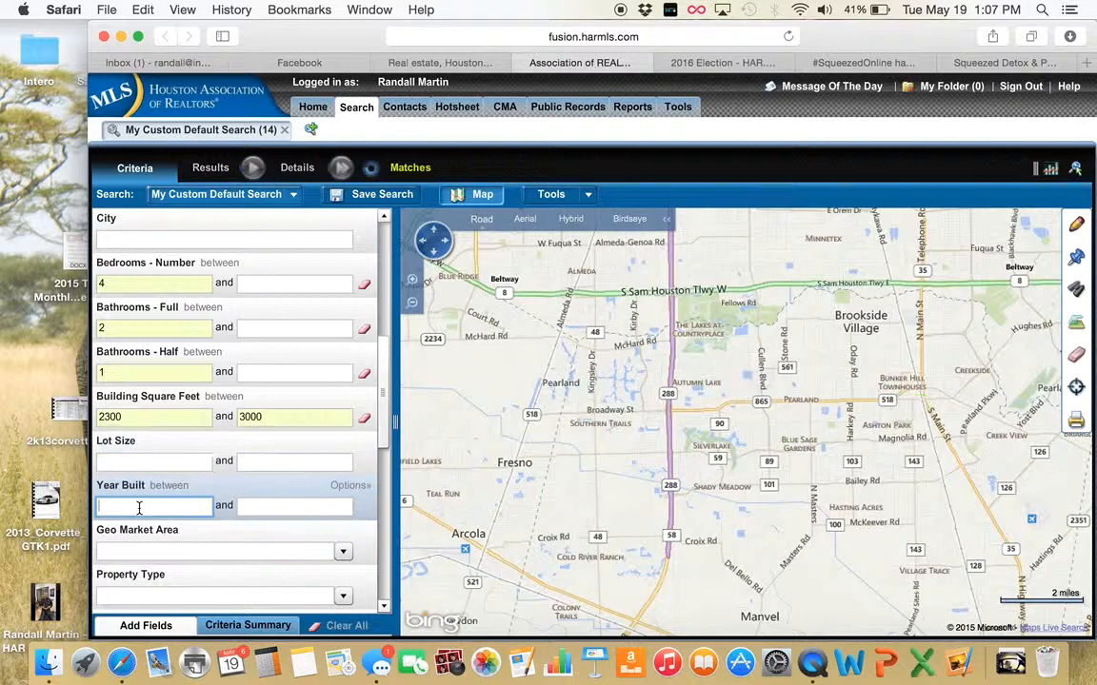
type("200")
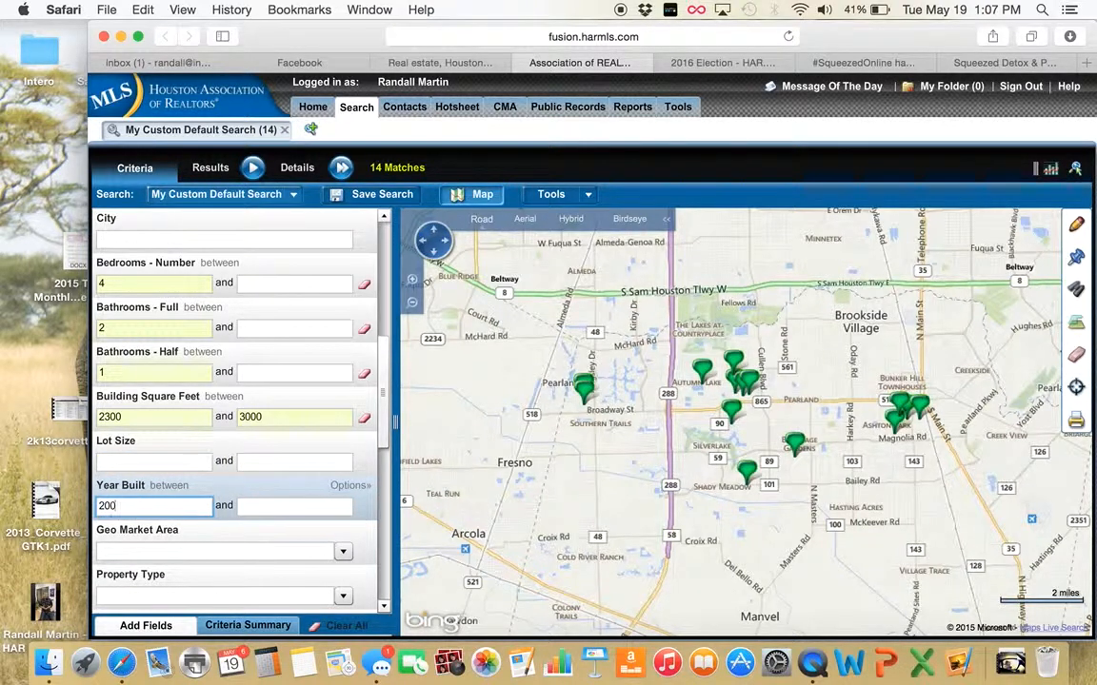
type("0")
key("Tab")
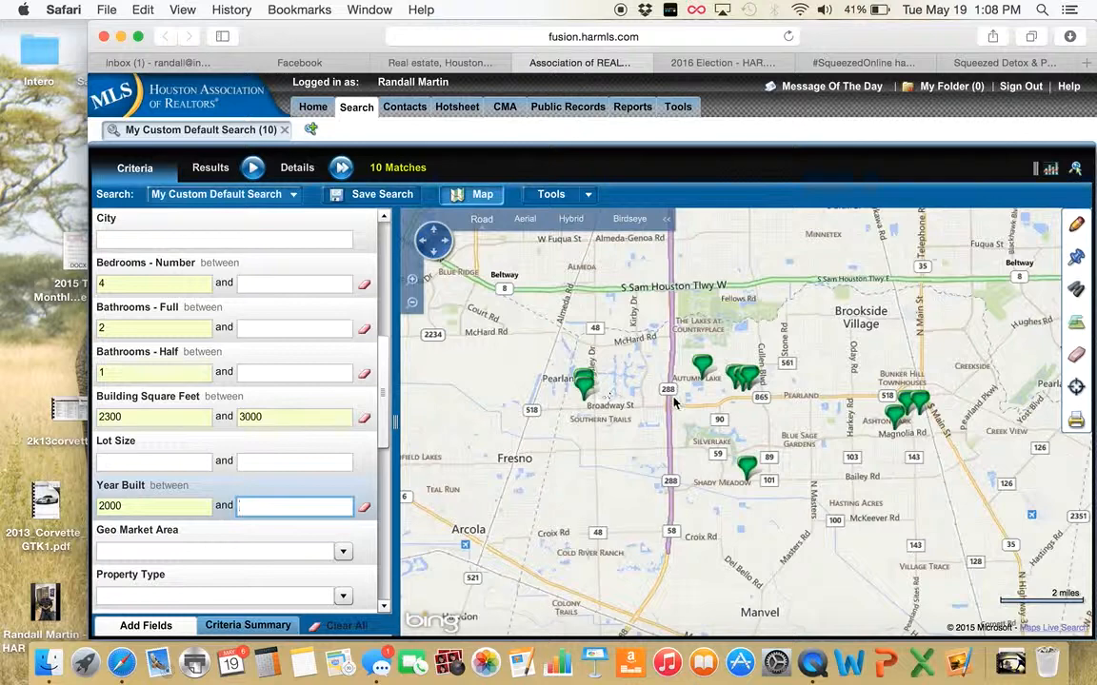
left_click(412, 283)
left_click_drag(588, 367, 732, 490)
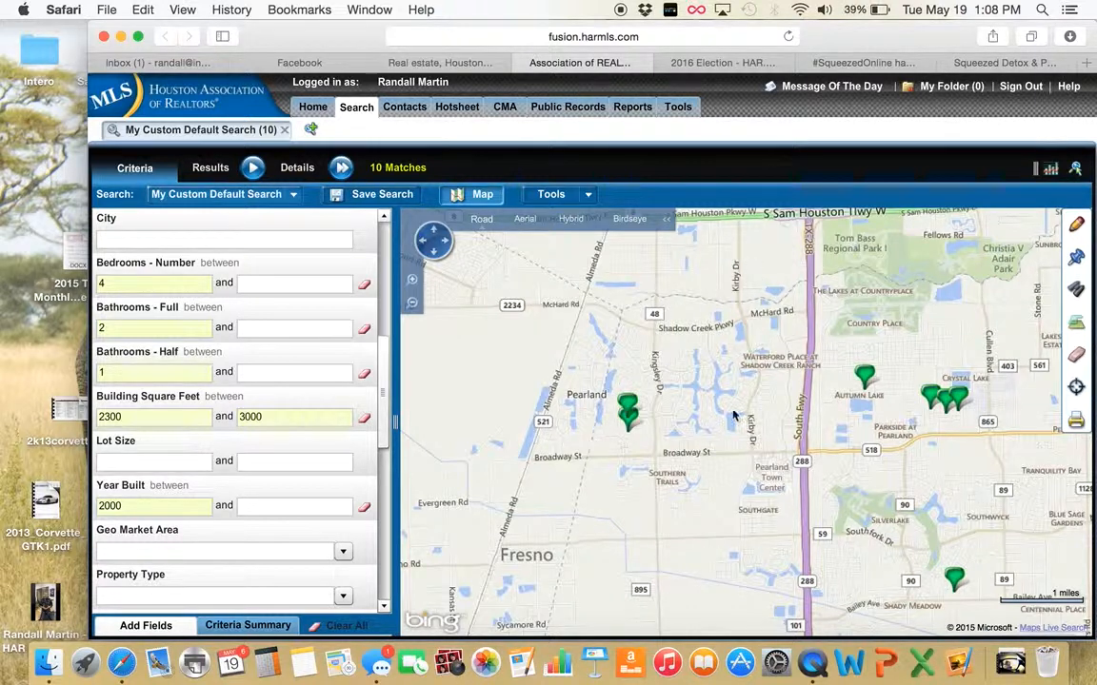
Draw a polygon search area around Pearland between Almeda Rd and highway 288
left_click(1076, 226)
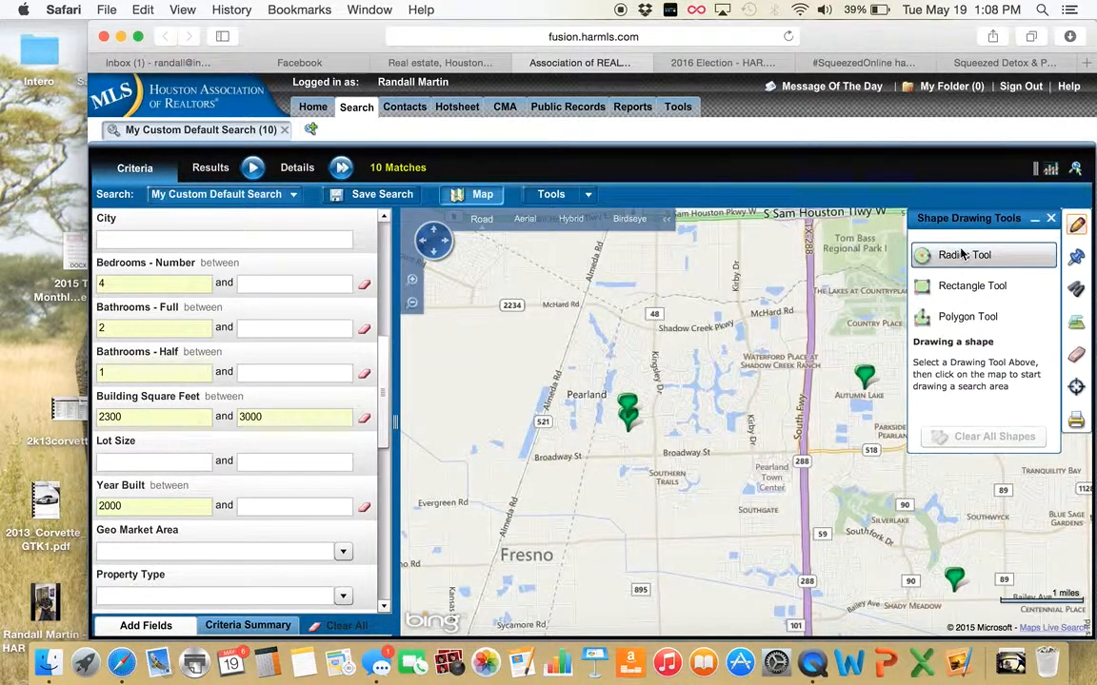
left_click(957, 321)
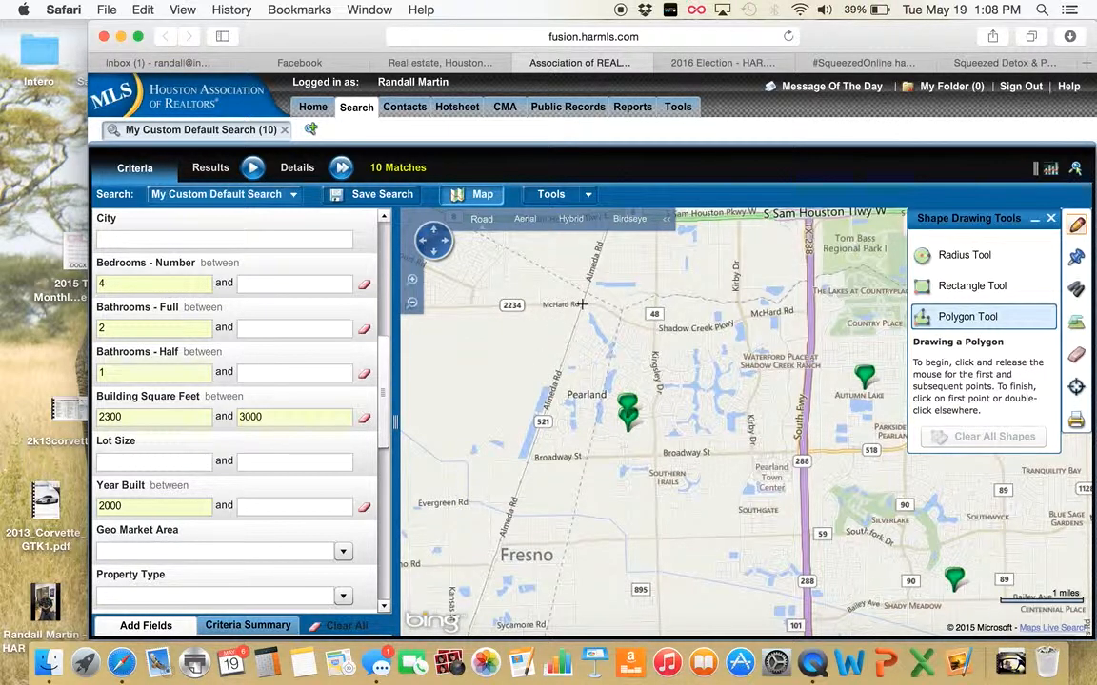
left_click(810, 310)
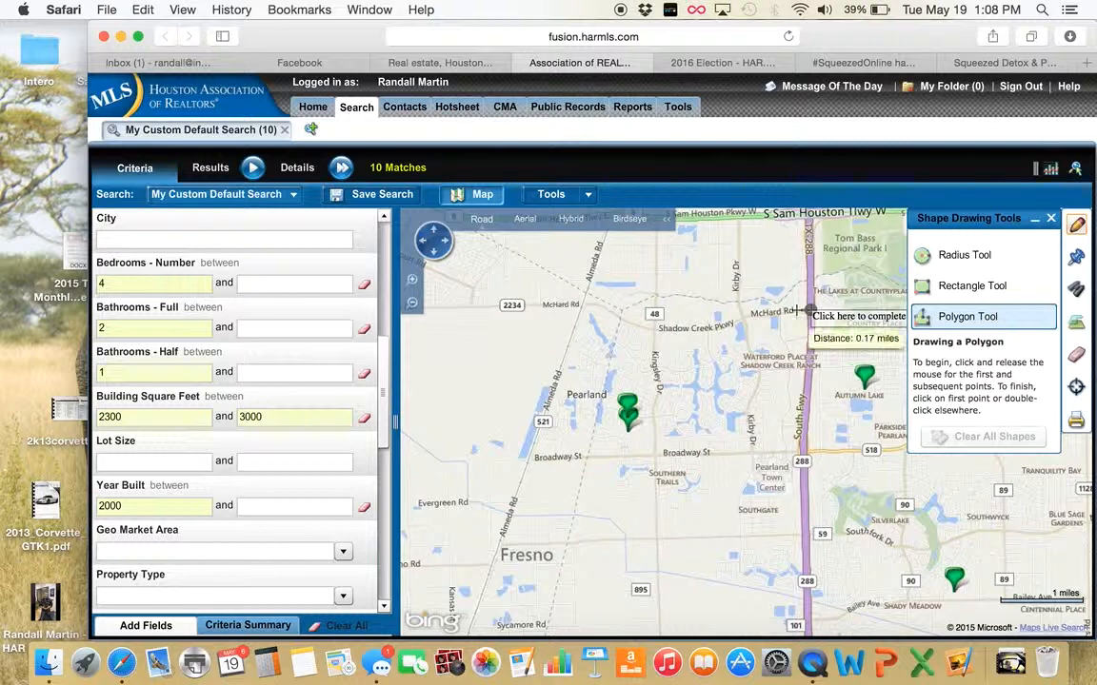
left_click(580, 310)
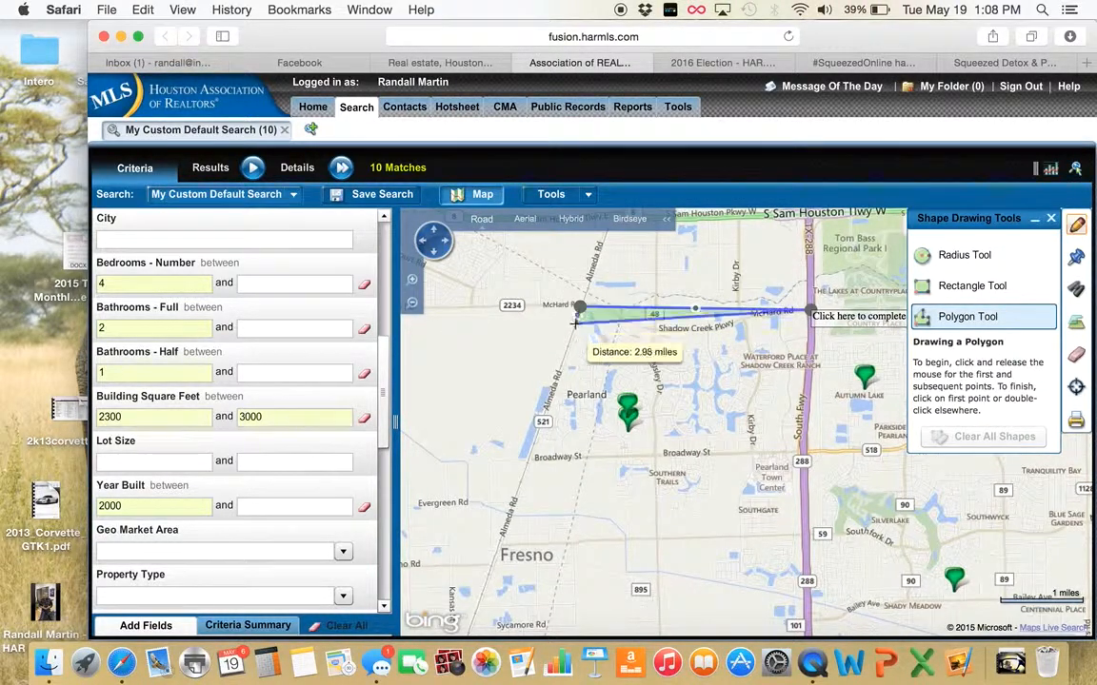
left_click(515, 499)
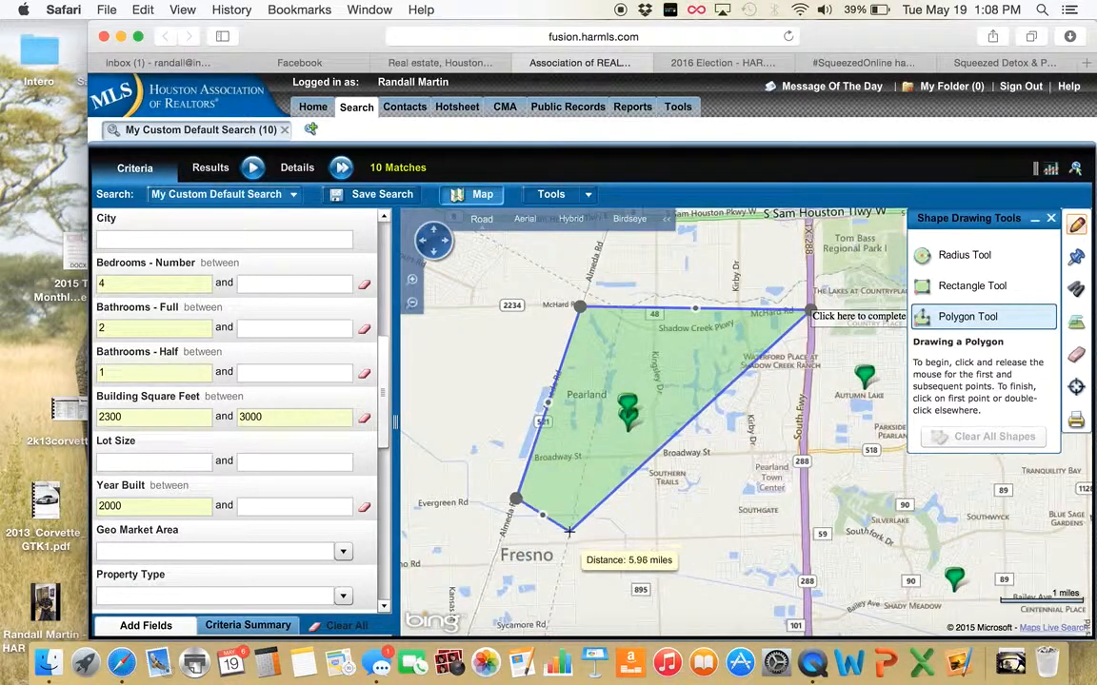
left_click(501, 546)
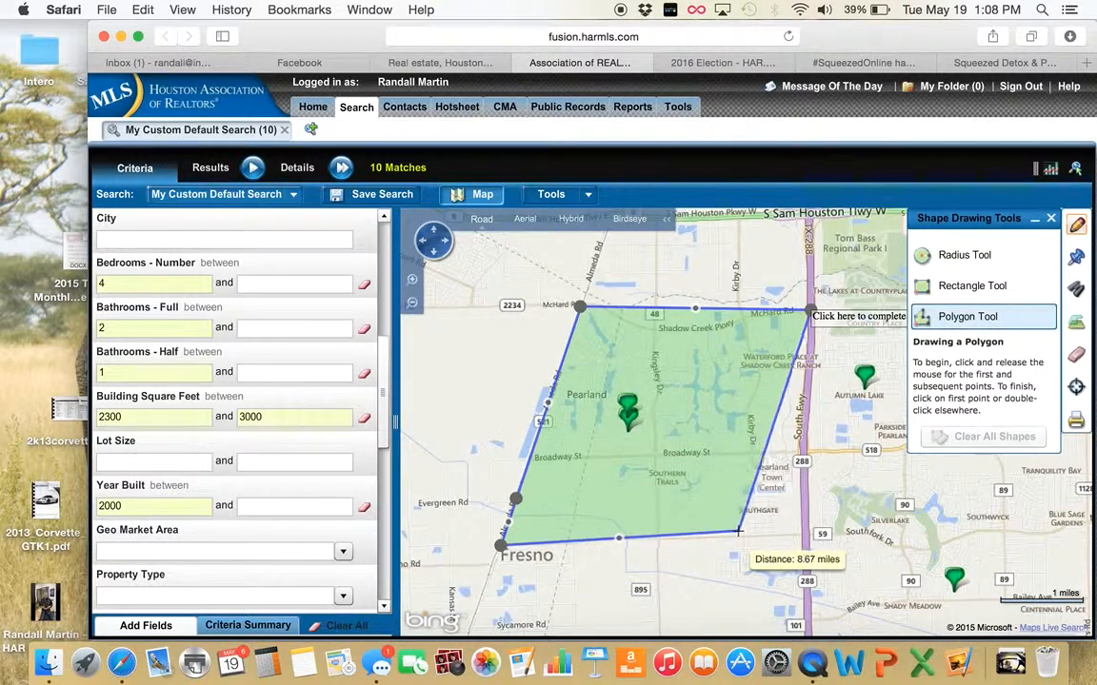
left_click(806, 536)
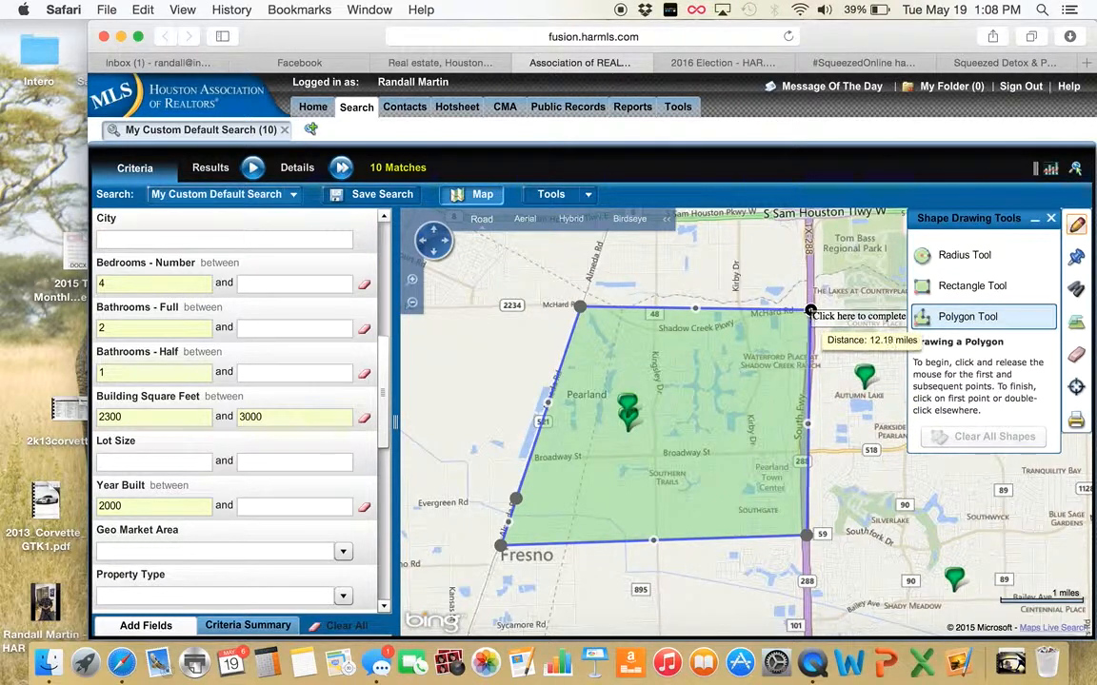
left_click(809, 310)
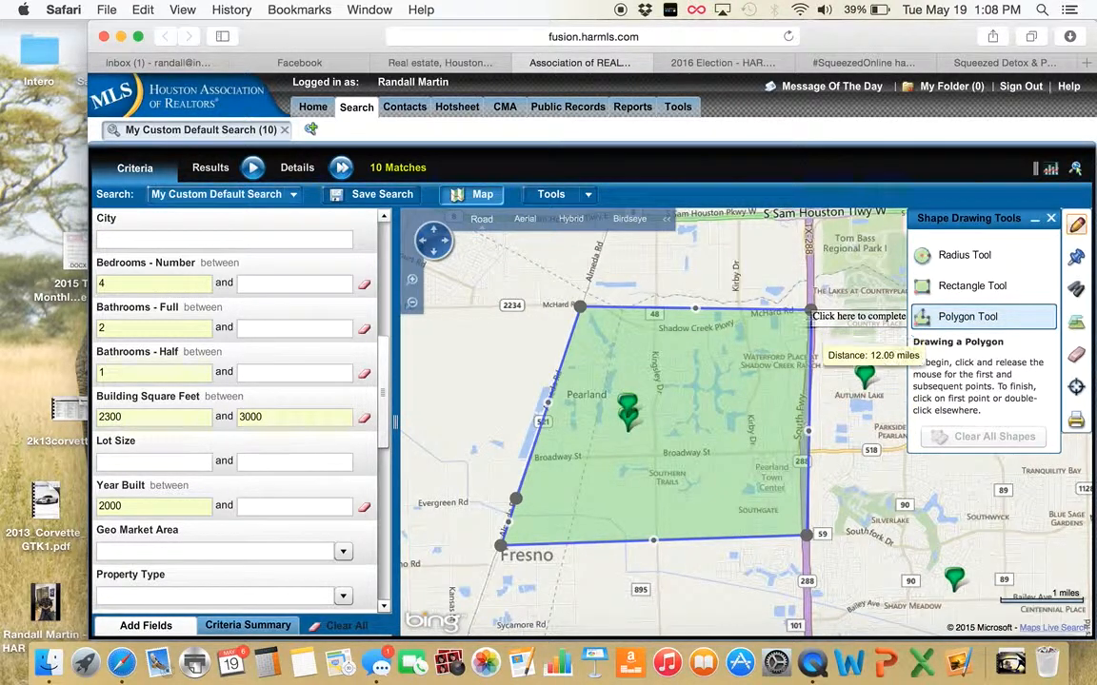
left_click(809, 310)
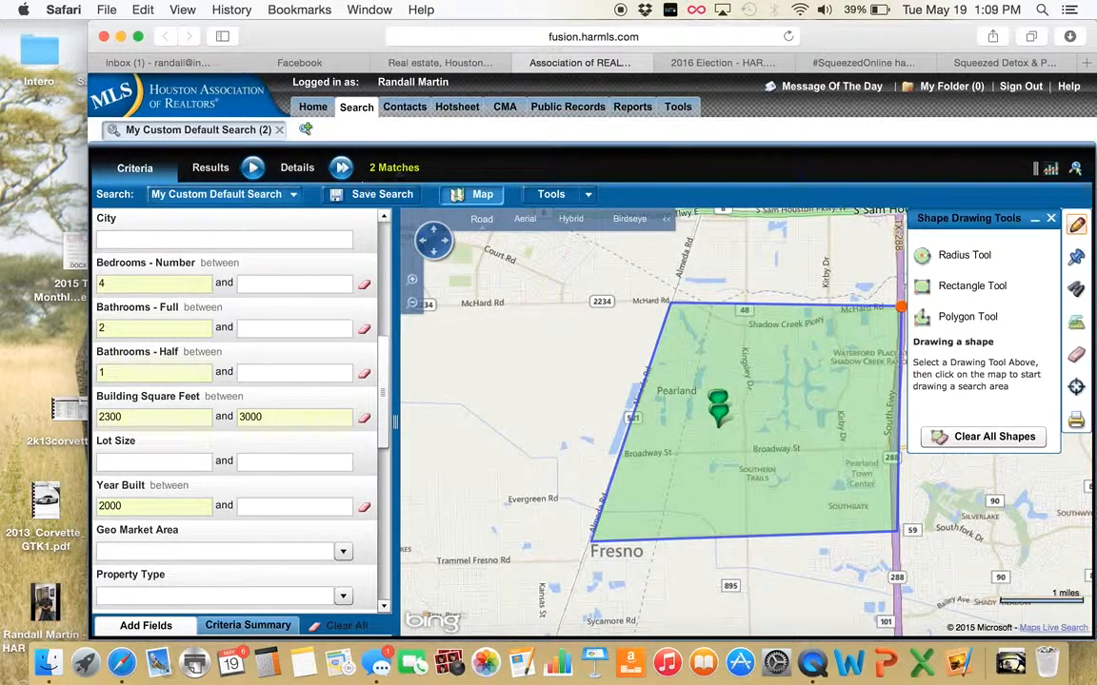
Stretch the Pearland polygon's corner south, then delete the shape with Delete Shape
mouse_move(717, 405)
left_click(956, 323)
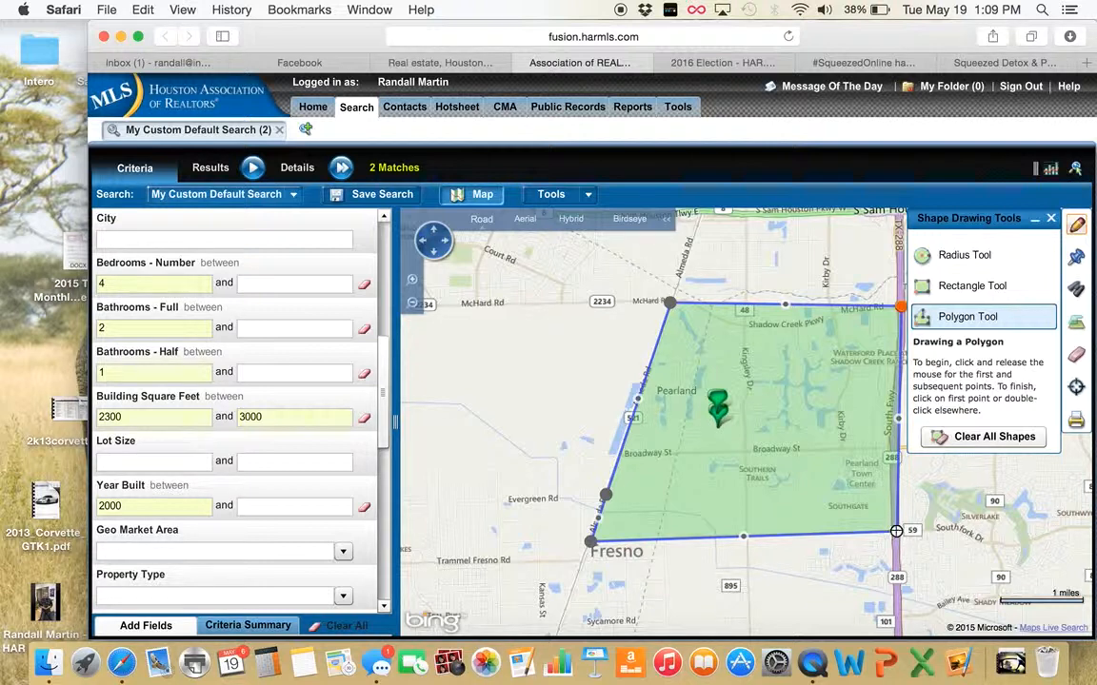
left_click_drag(897, 531, 896, 600)
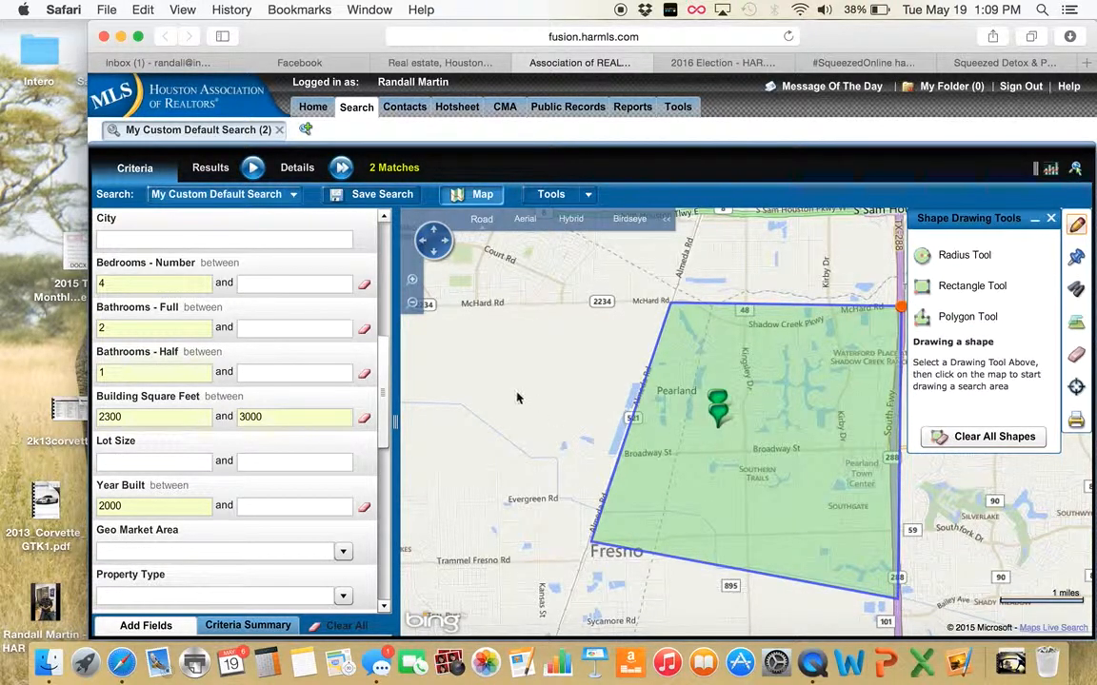
left_click(1051, 220)
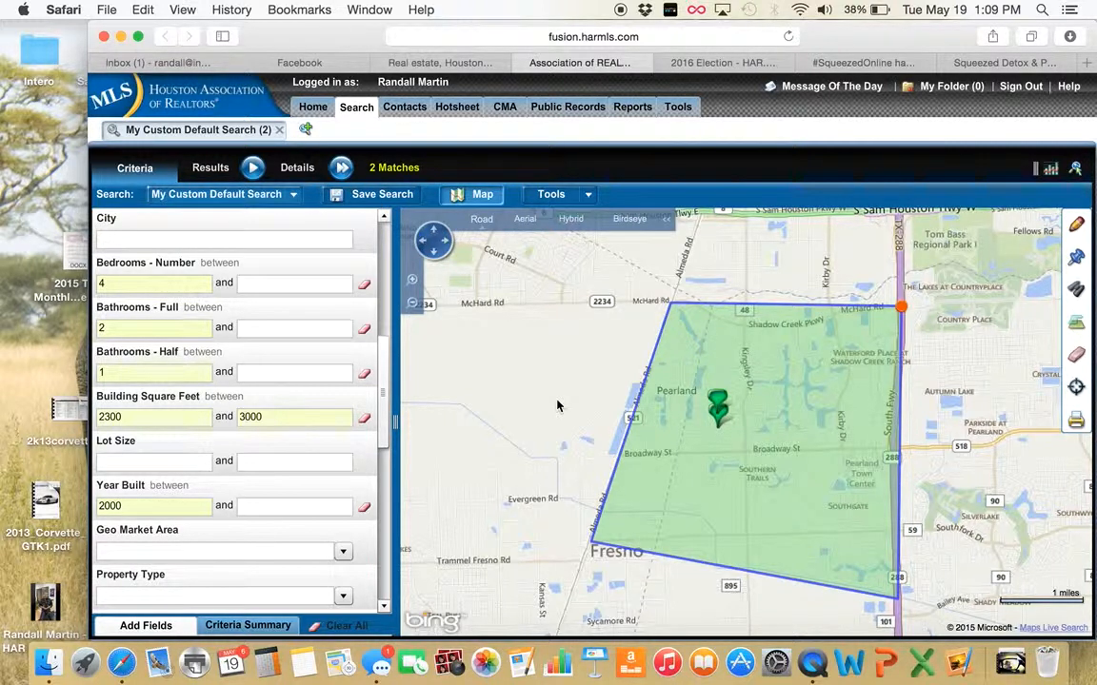
left_click(901, 307)
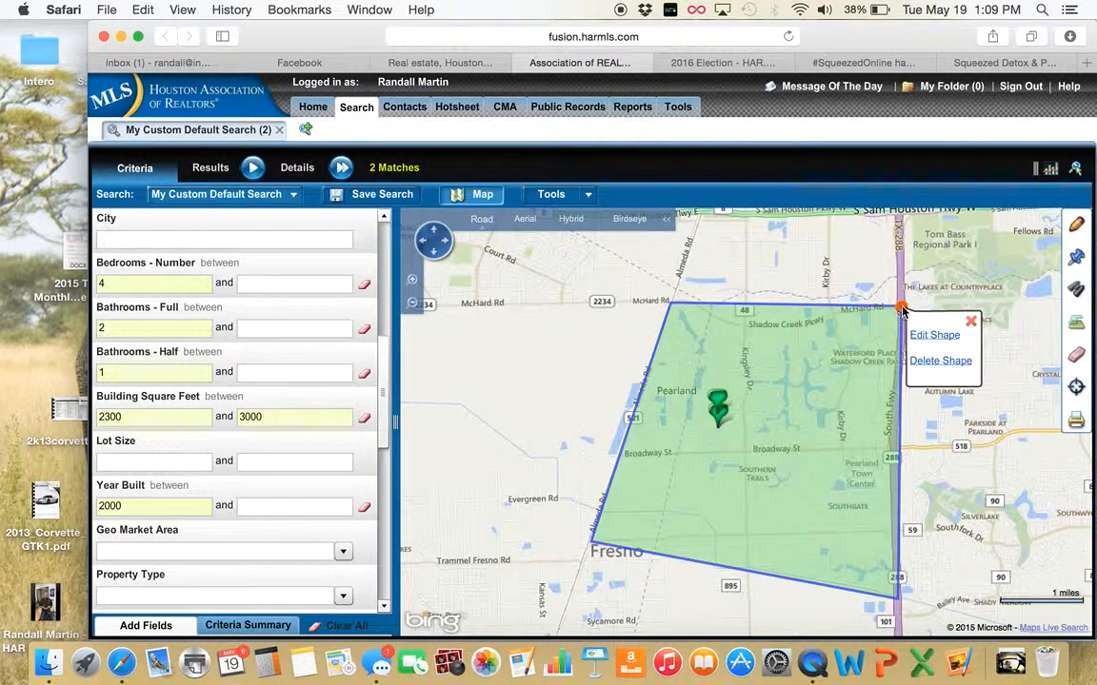
left_click(935, 363)
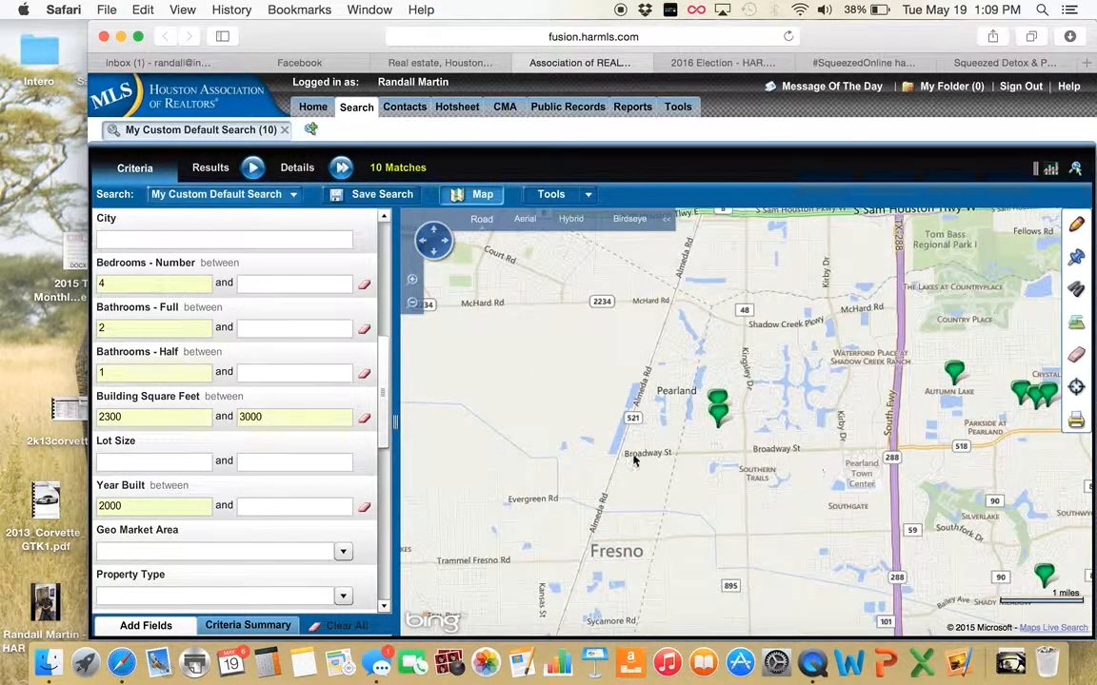
left_click_drag(710, 464, 594, 458)
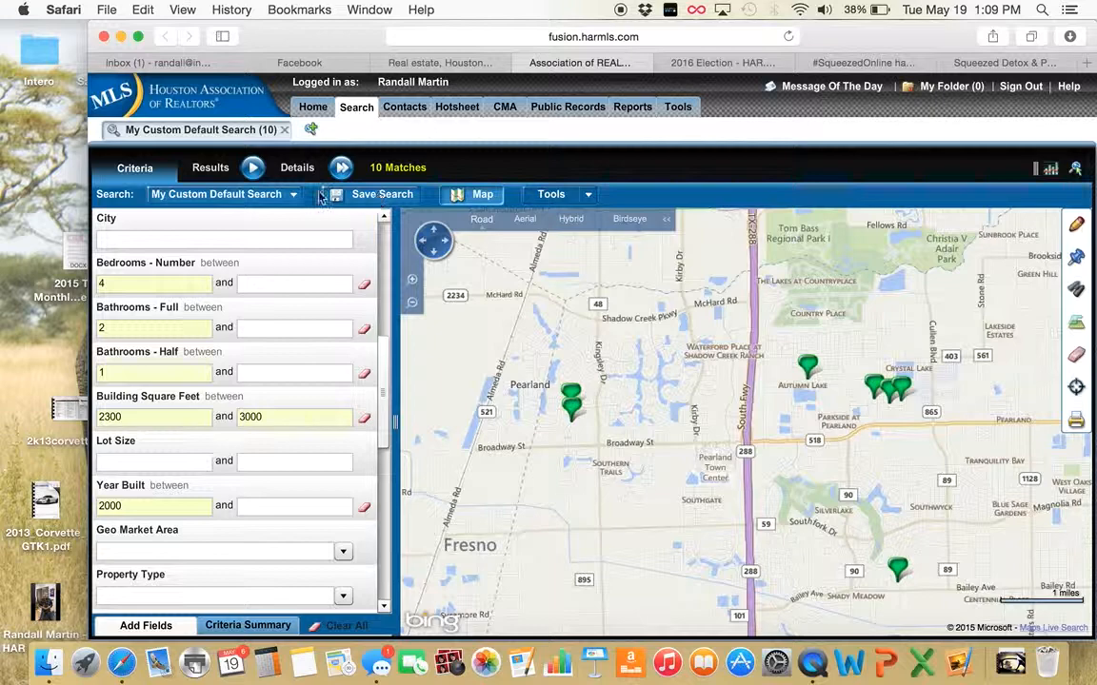
left_click(254, 170)
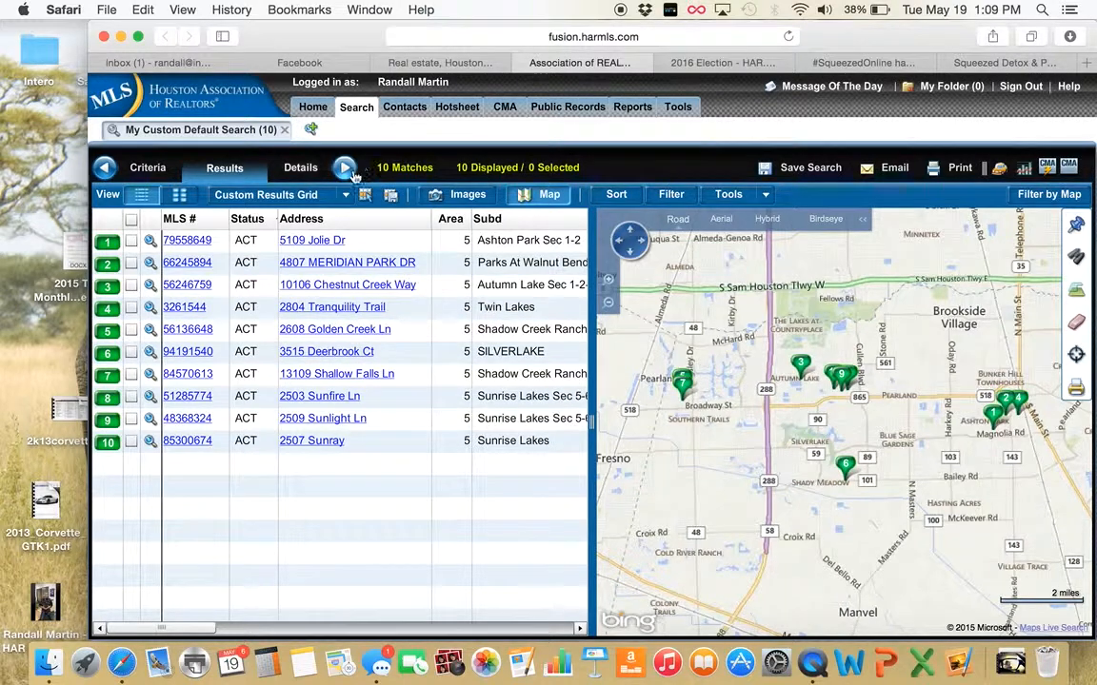
left_click(307, 168)
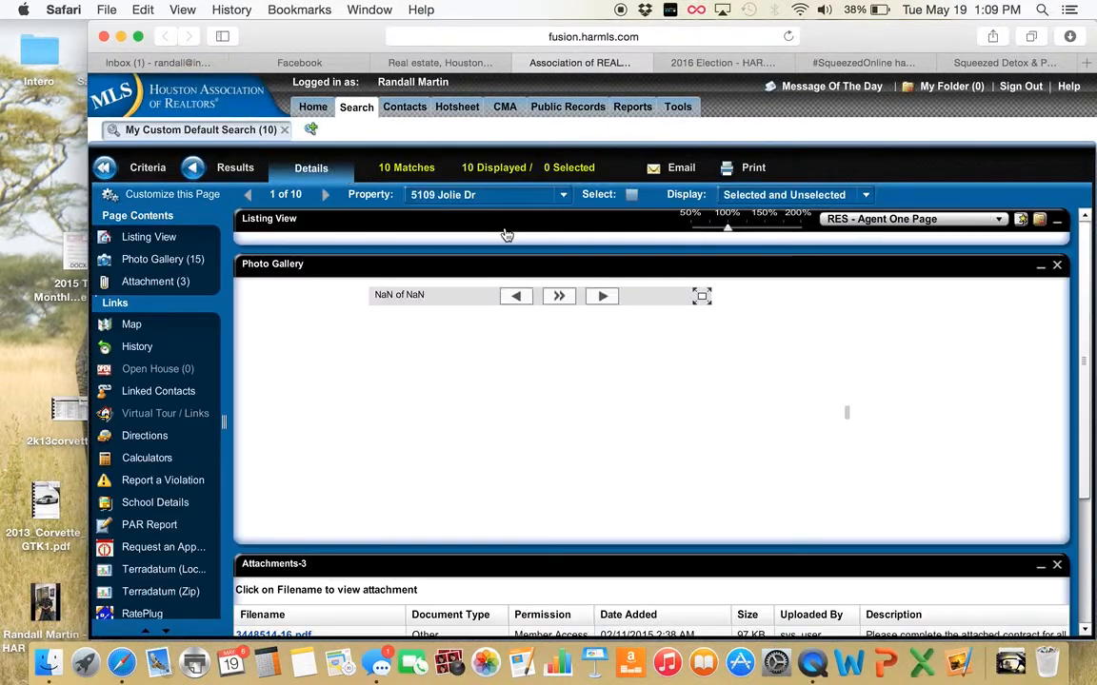
left_click(191, 171)
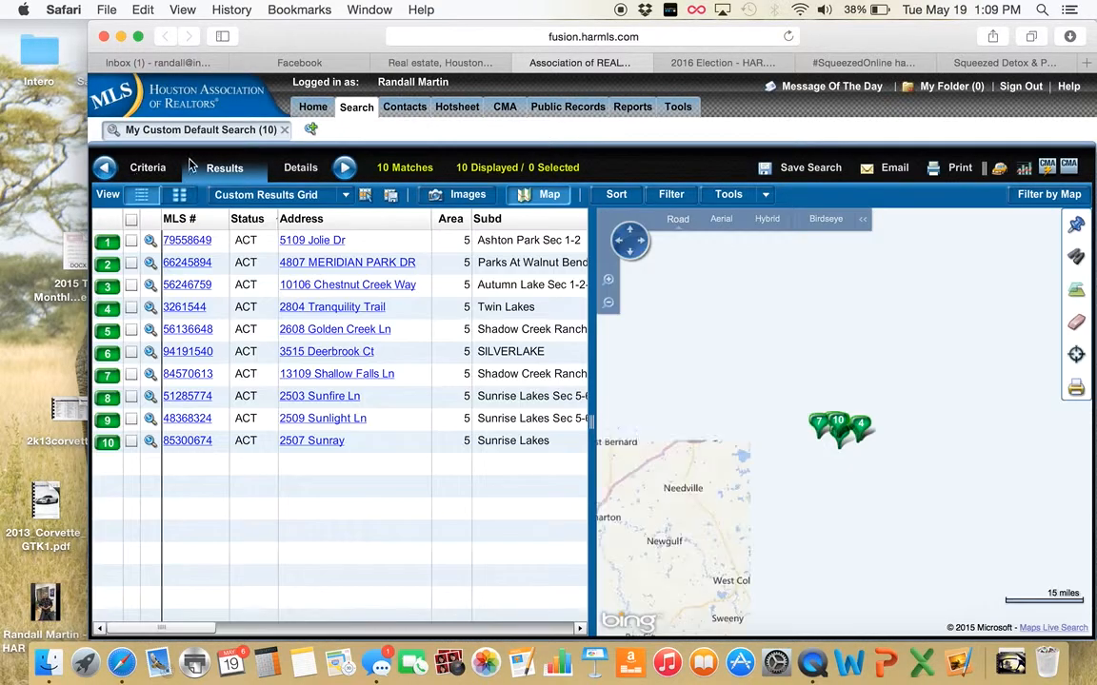
left_click(147, 167)
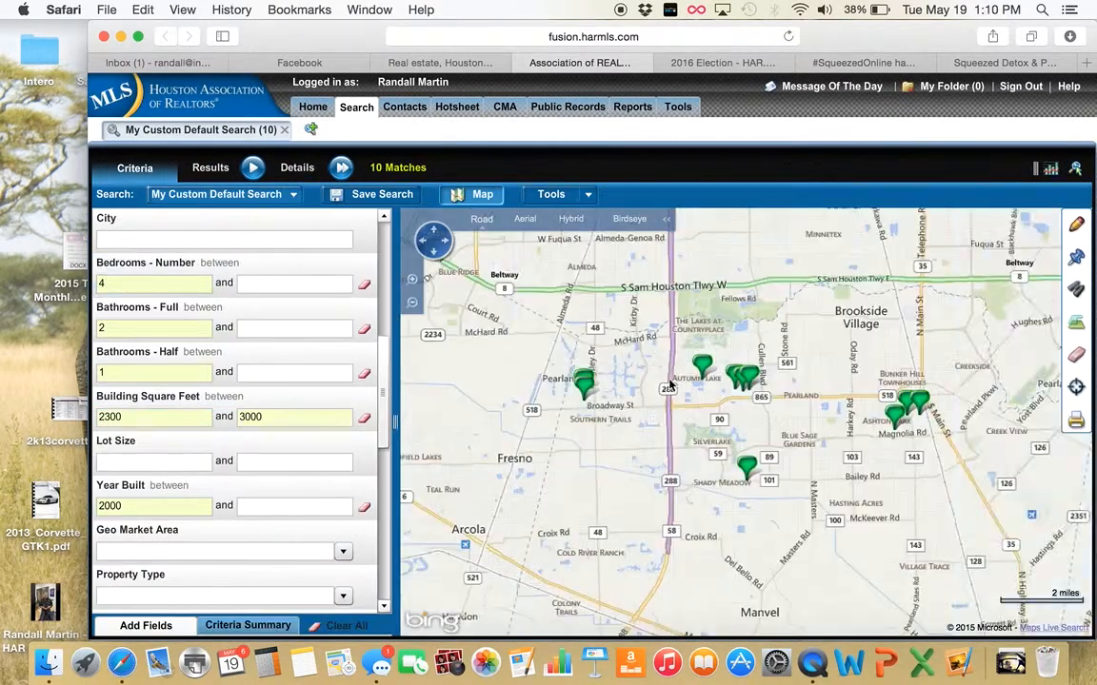
left_click(382, 197)
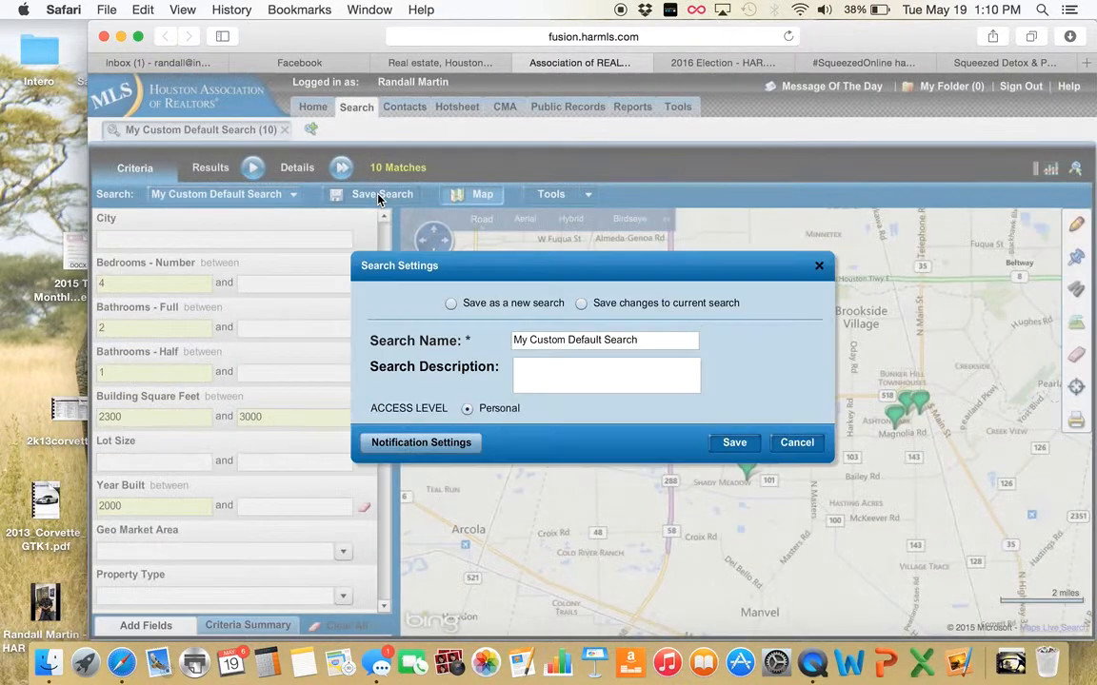
Save the criteria as a new search named 'Example Pearland 77584' and start adding a contact in its notification settings
left_click(451, 317)
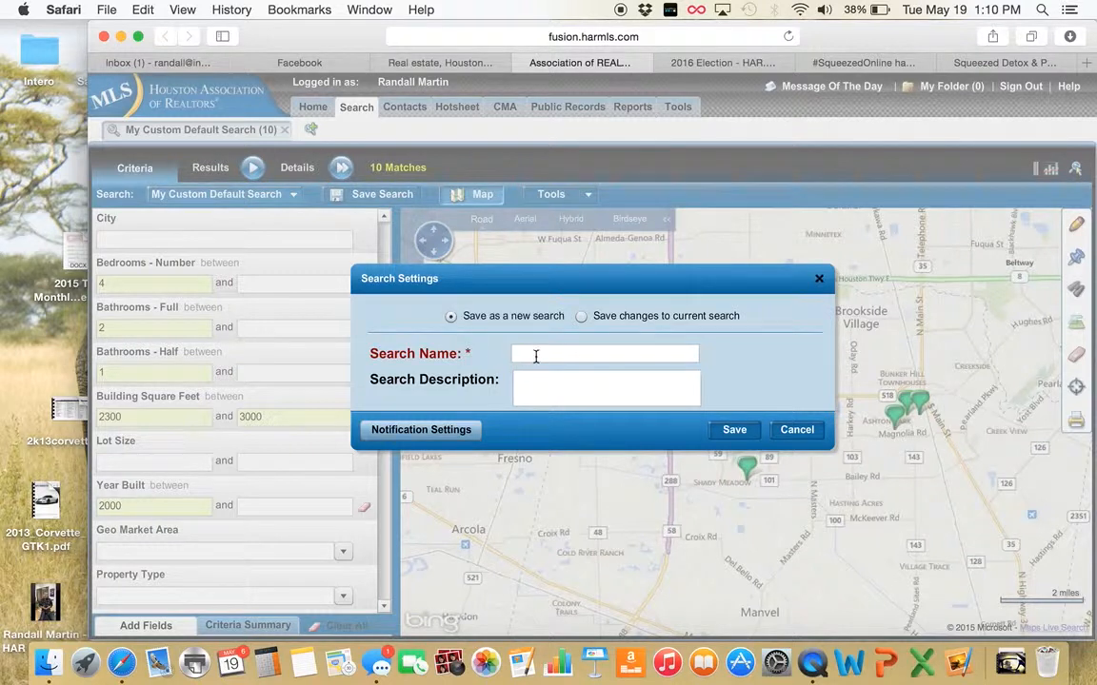
left_click(536, 354)
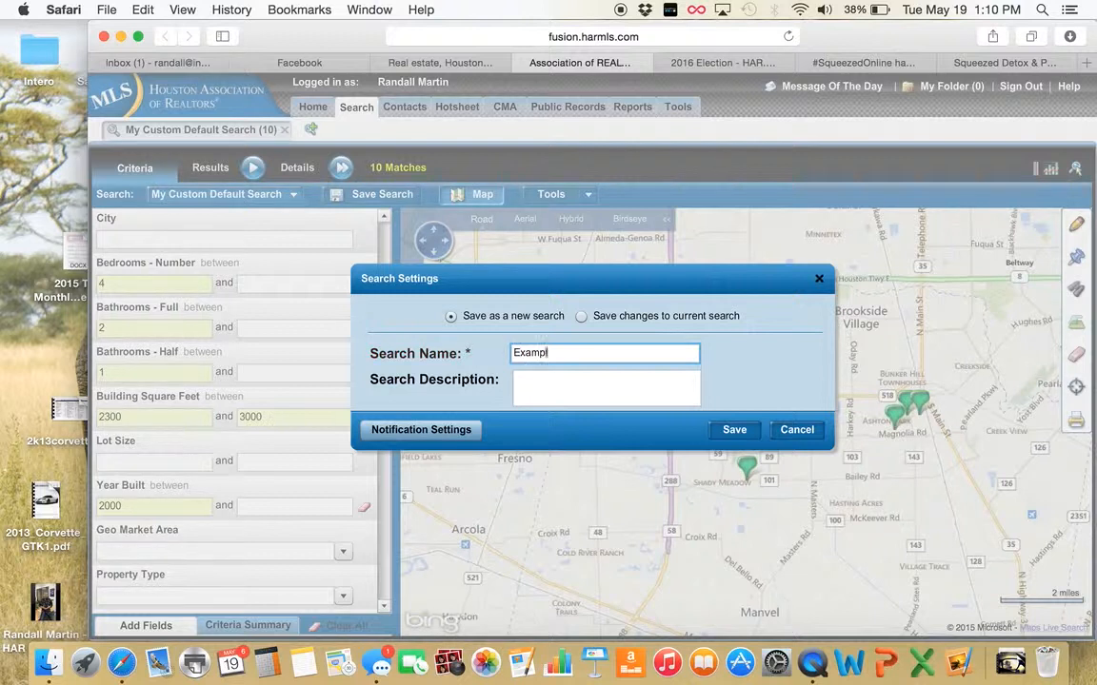
type("Example PE")
left_click(568, 352)
key("BackSpace")
type("earland 77584")
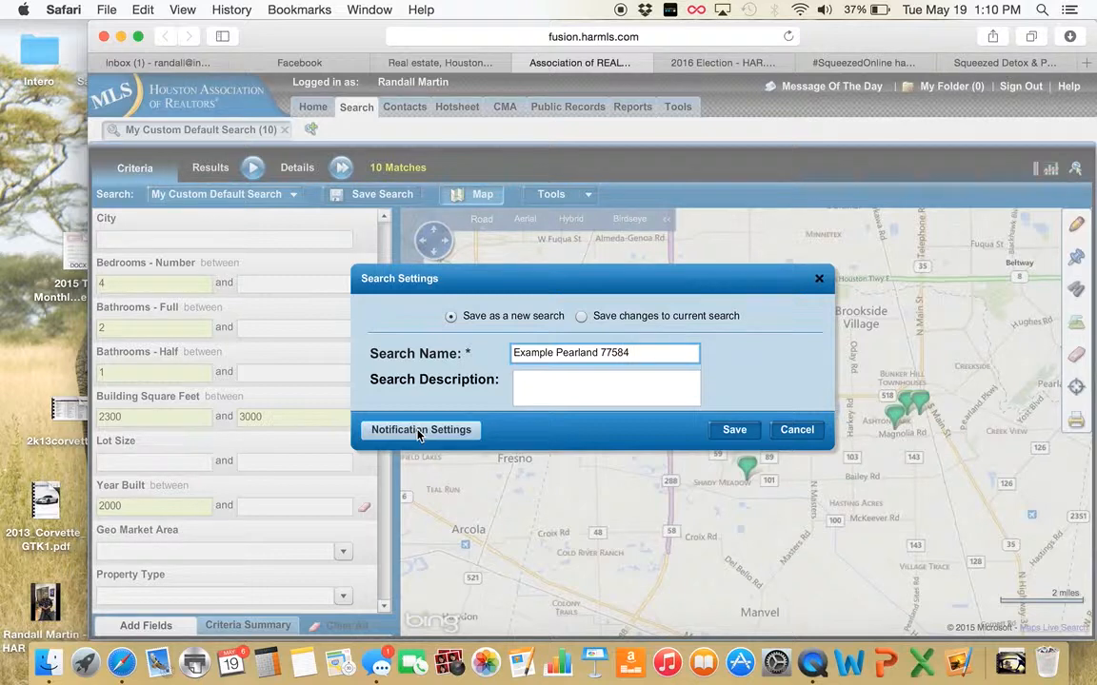
left_click(418, 431)
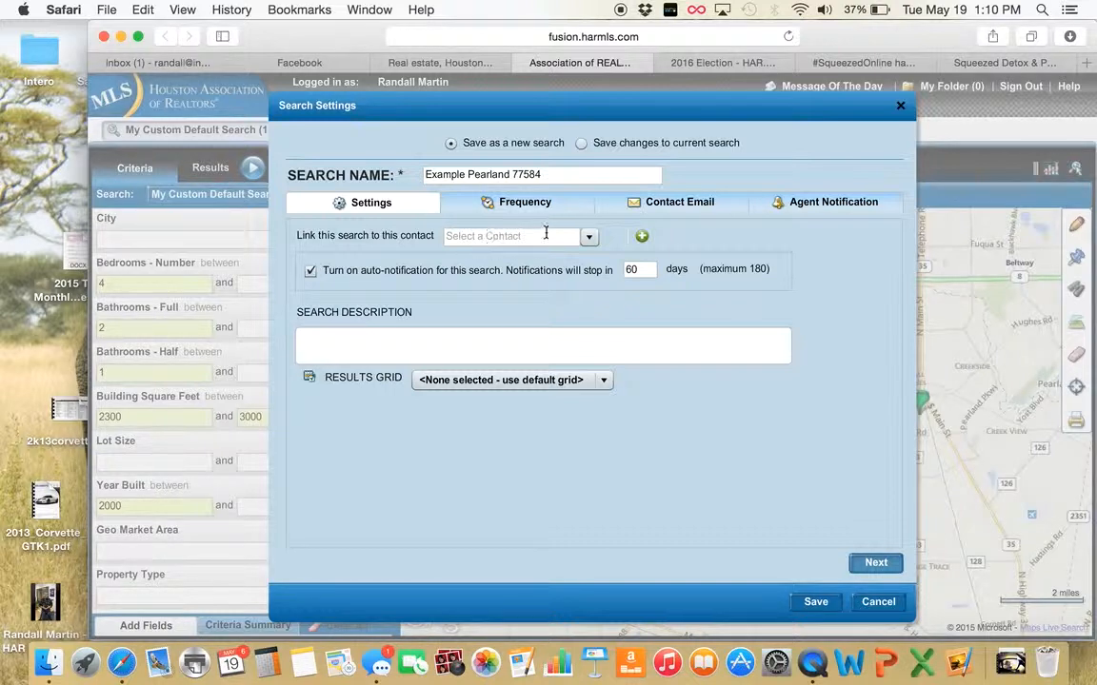
left_click(644, 237)
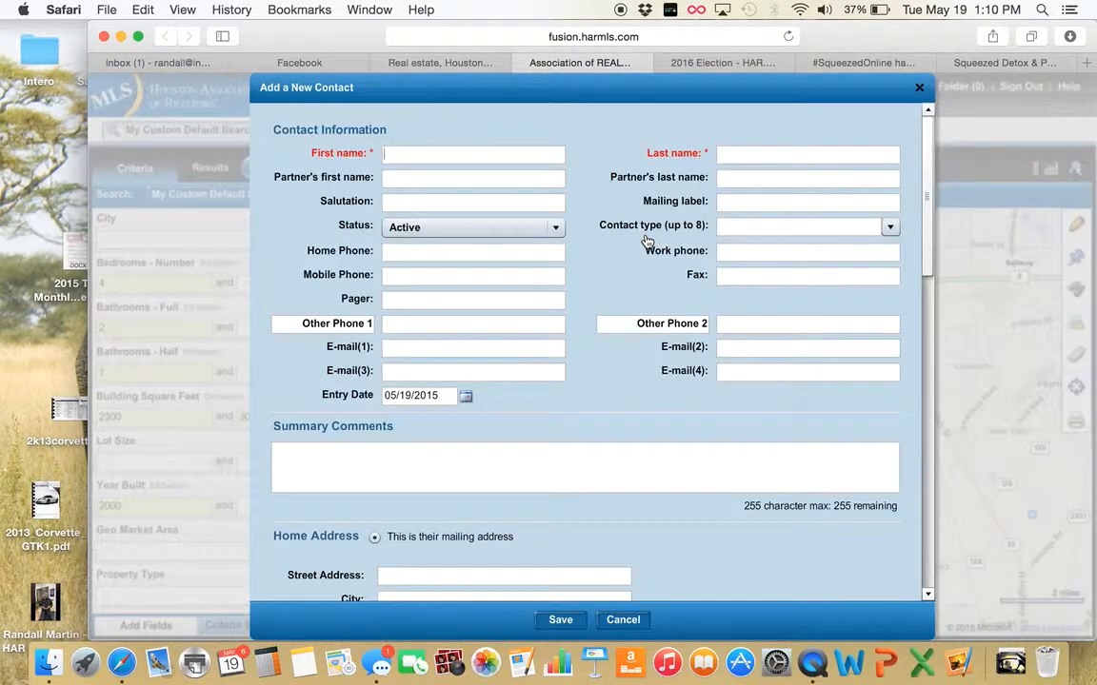
Enter the test contact's first name, last name and e-mail address, then save the contact
left_click(477, 152)
type("r")
key("BackSpace")
type("test")
key("Tab")
type("test")
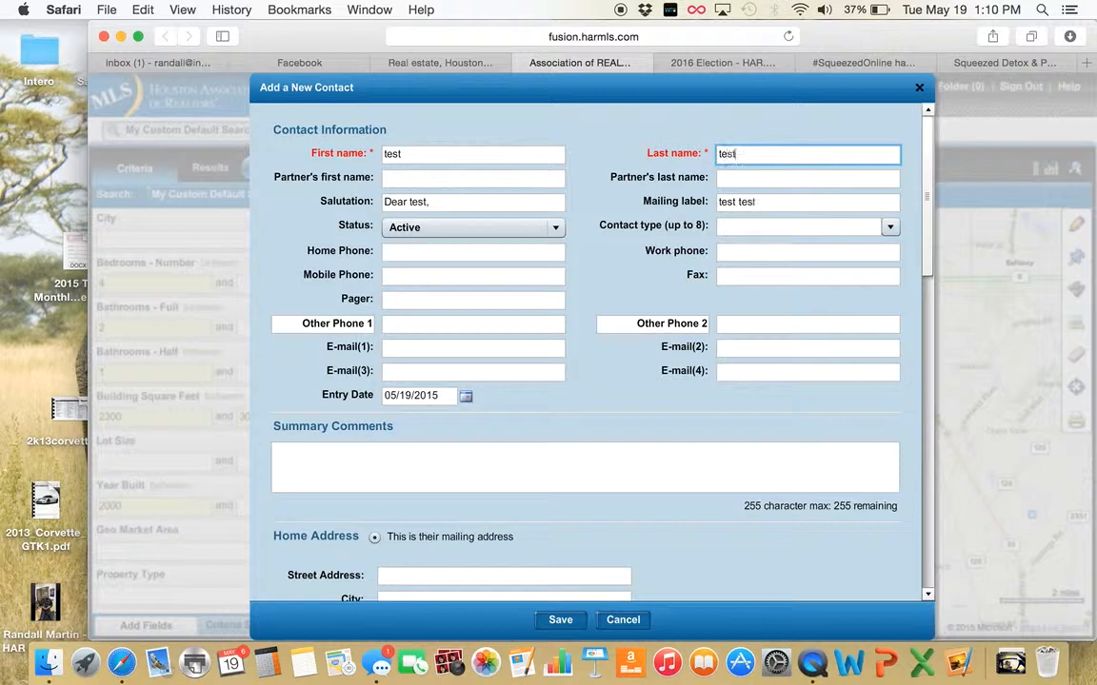
type("er")
left_click(406, 350)
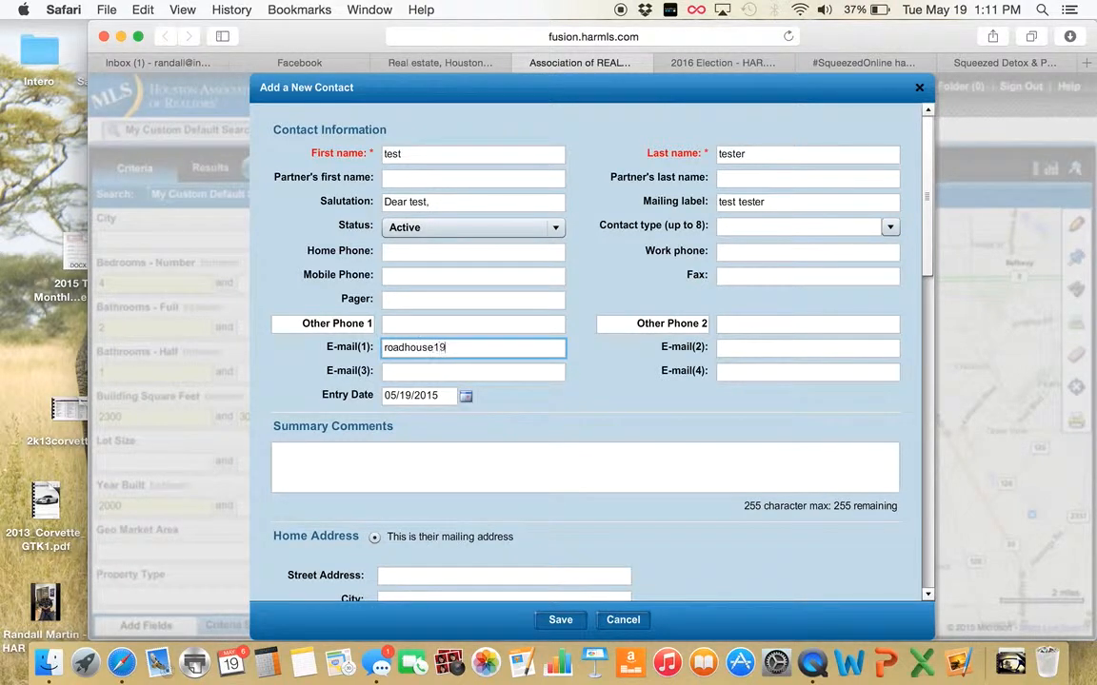
key("BackSpace")
key("BackSpace")
key("BackSpace")
key("BackSpace")
key("BackSpace")
key("BackSpace")
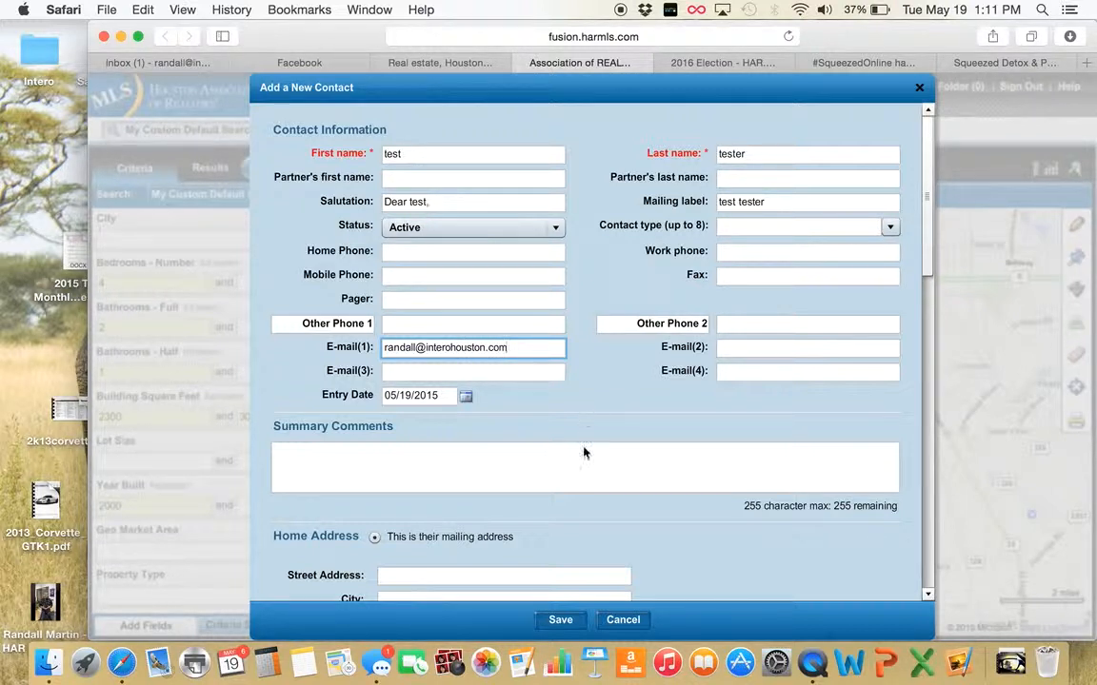
left_click(565, 624)
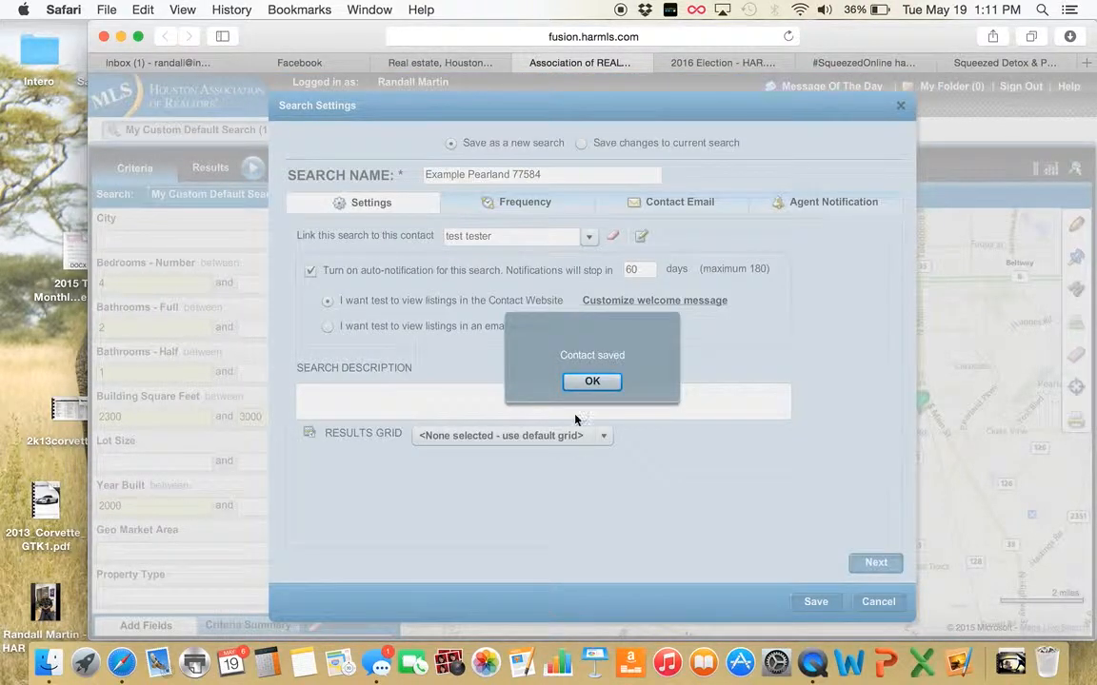
Dismiss the contact-saved alert and keep auto-notifications stopping after 60 days
left_click(590, 383)
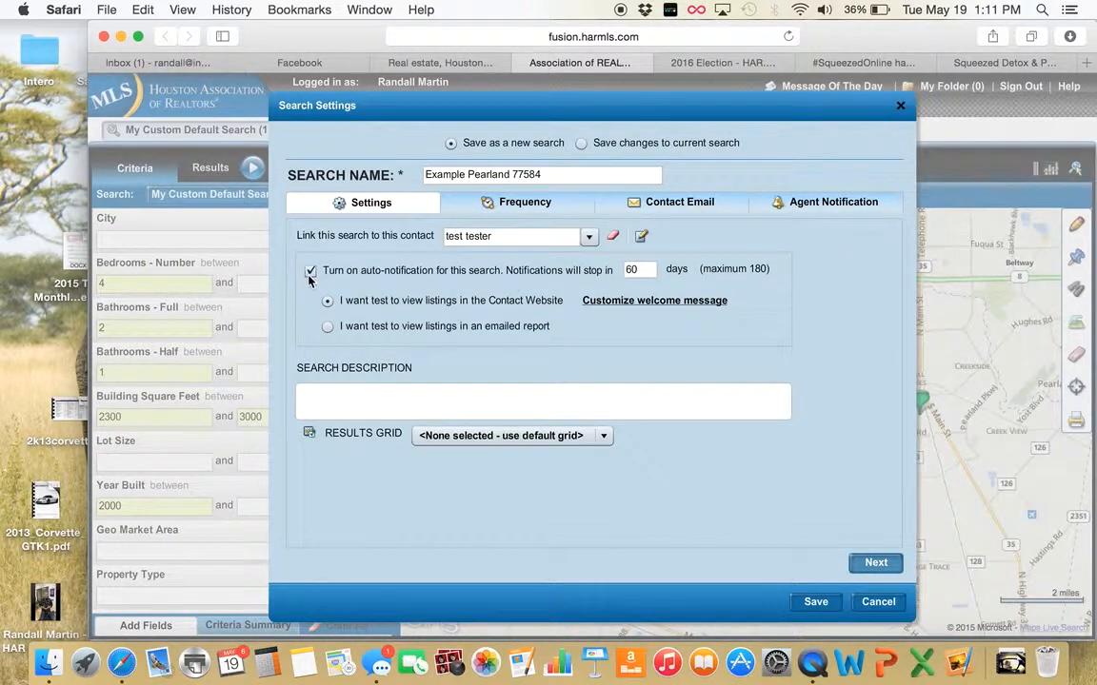
double_click(645, 270)
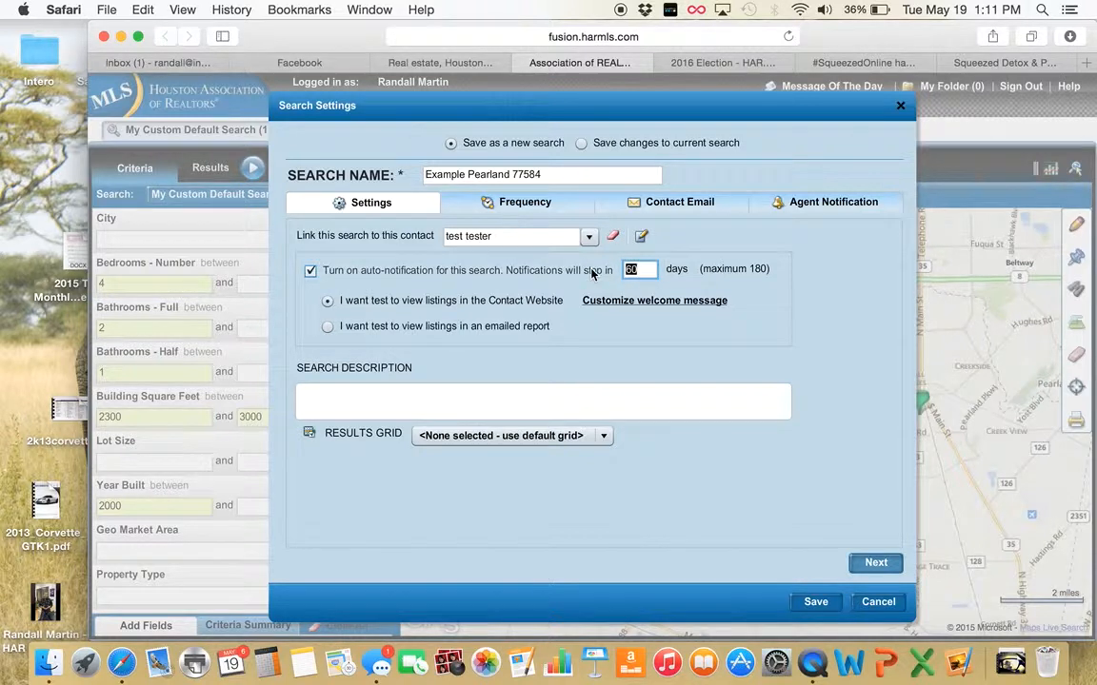
type("180")
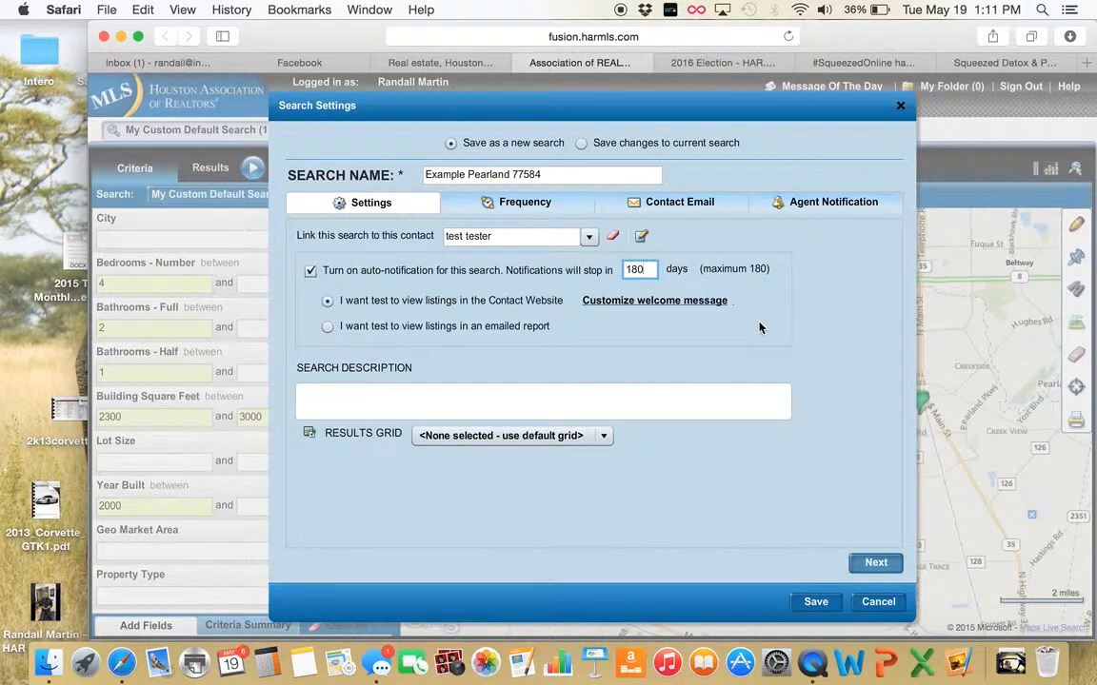
key("BackSpace")
key("BackSpace")
type("60")
left_click(875, 564)
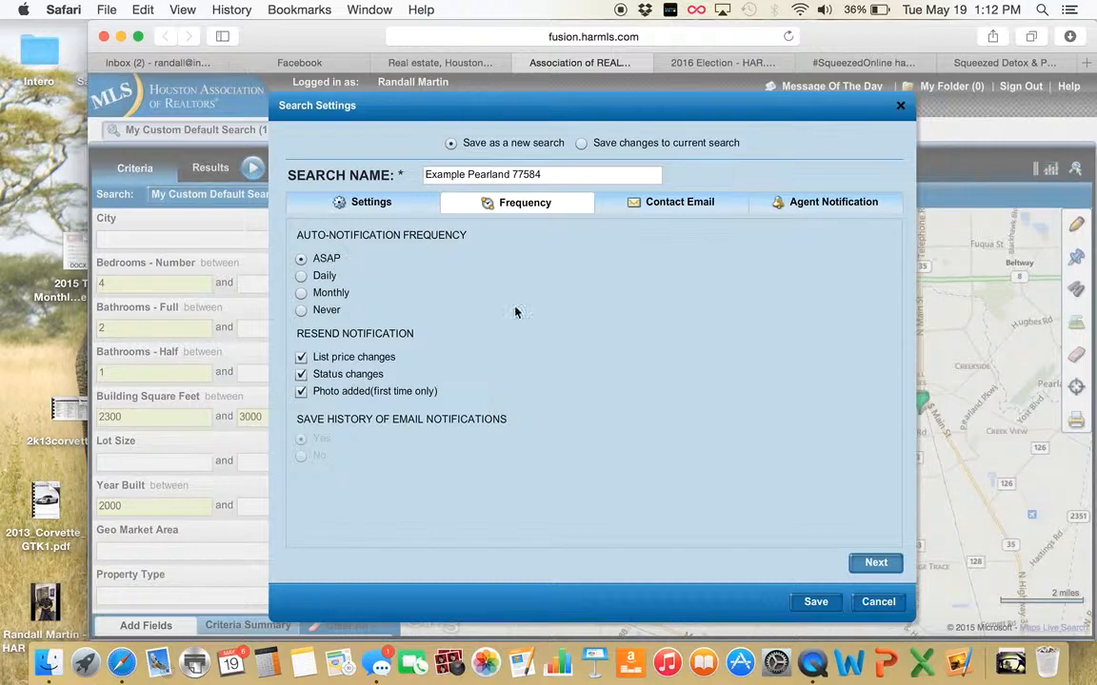
Continue past the ASAP frequency options to the Contact Email settings
left_click(876, 564)
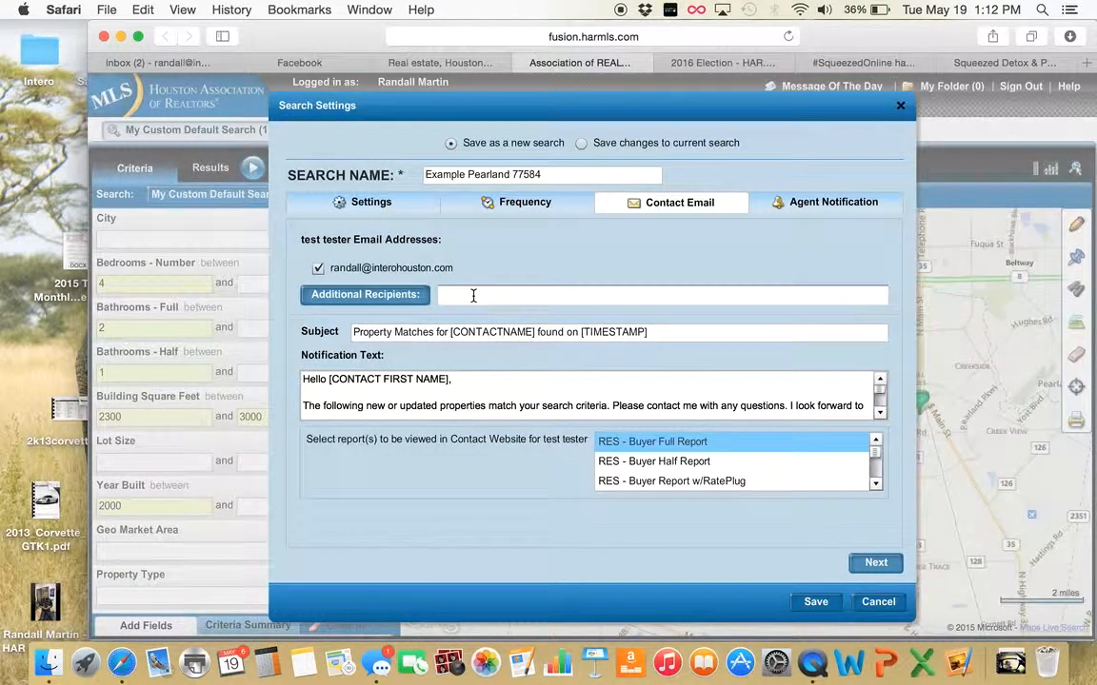
Continue from the Contact Email settings to the Agent Notification settings
left_click(874, 563)
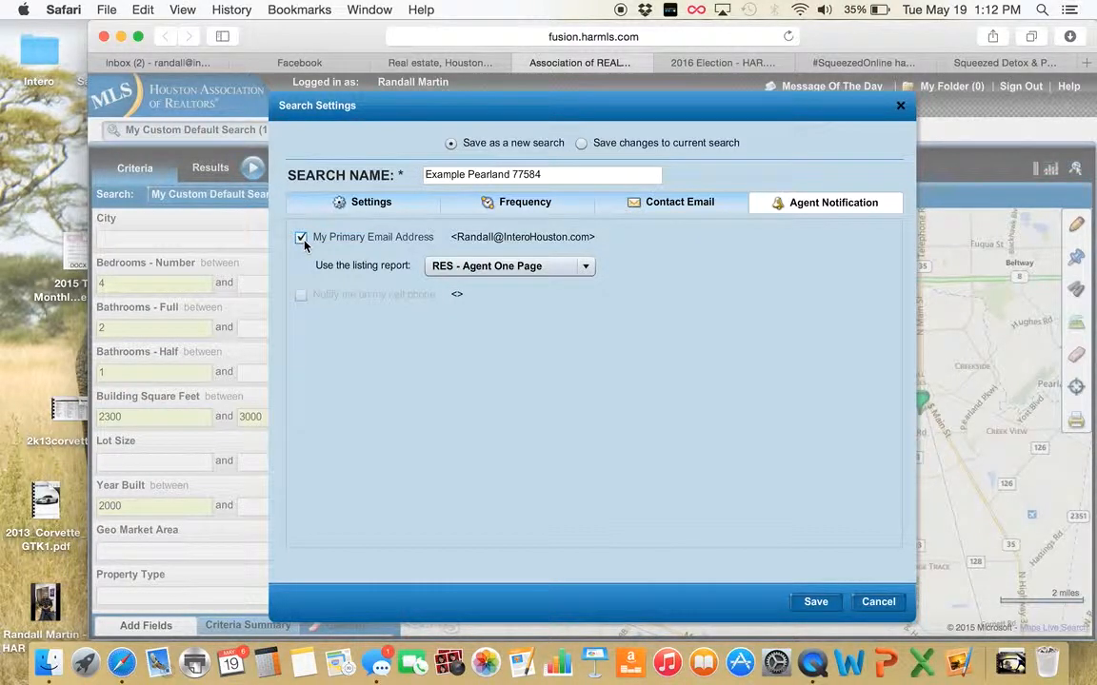
Keep agent notification to the primary e-mail enabled and save Example Pearland 77584 as an active search
left_click(301, 238)
left_click(301, 238)
left_click(818, 603)
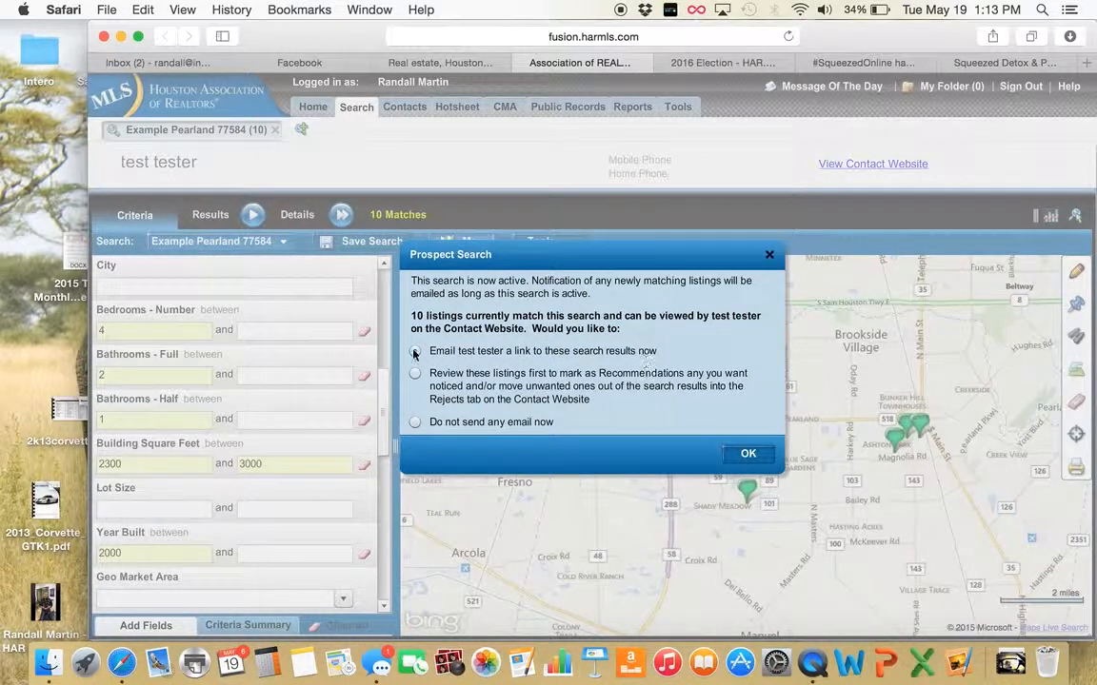
E-mail the contact the matches, adding a note about the custom website and fixing 'abot' to 'about'
left_click(748, 454)
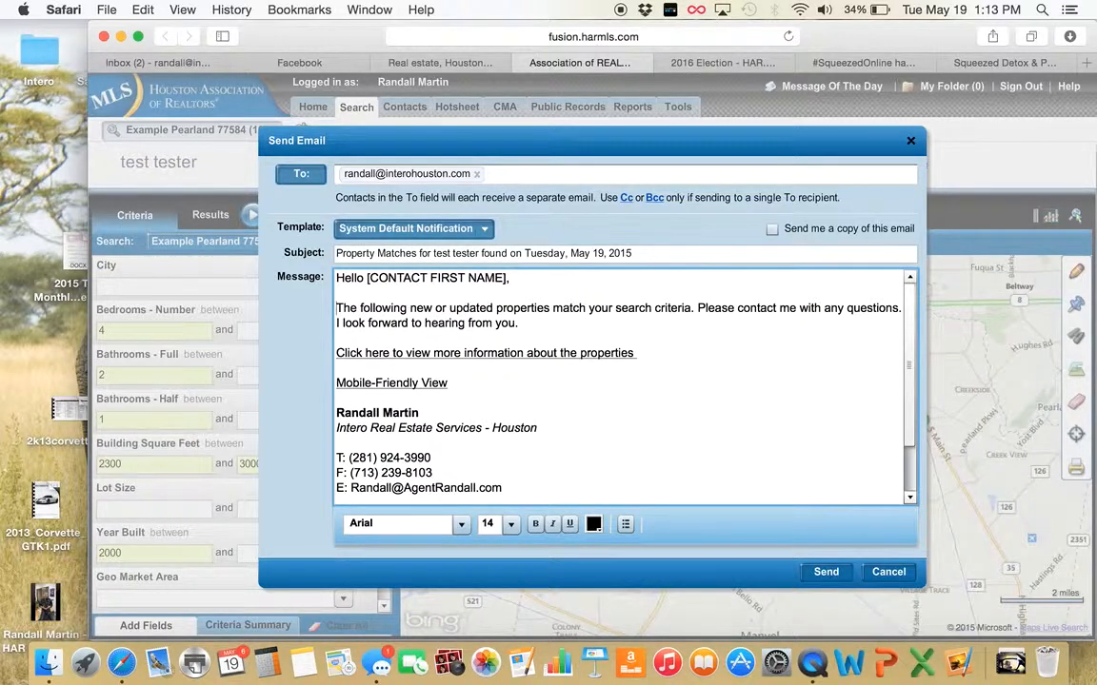
left_click(335, 308)
type("Here is the")
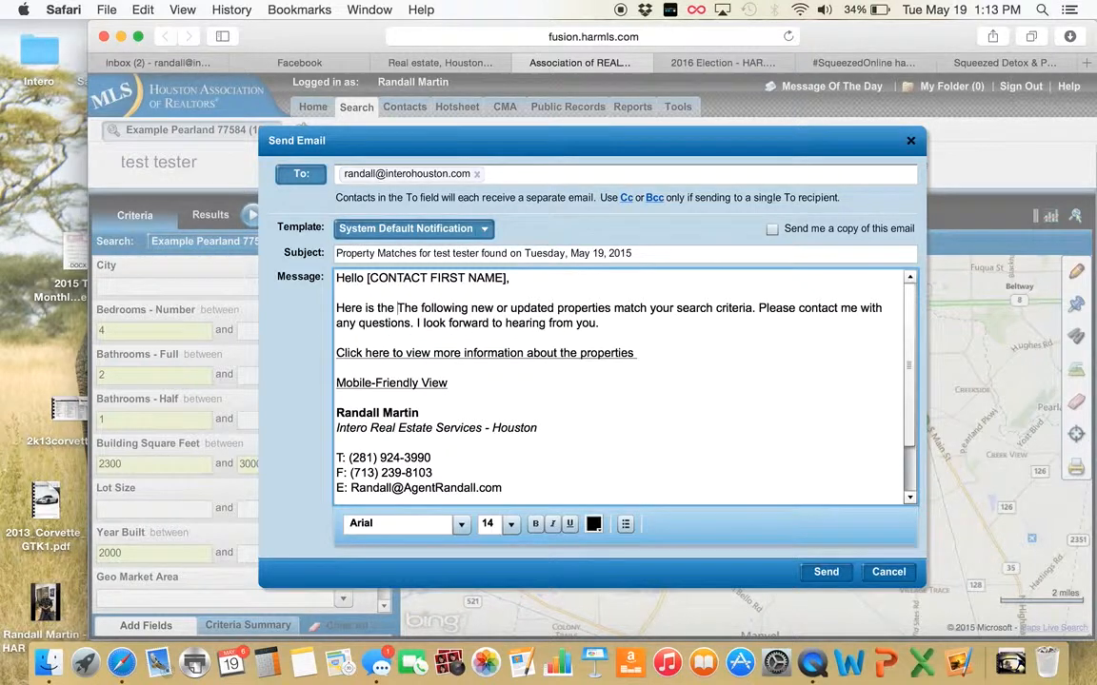
type(" custom website I")
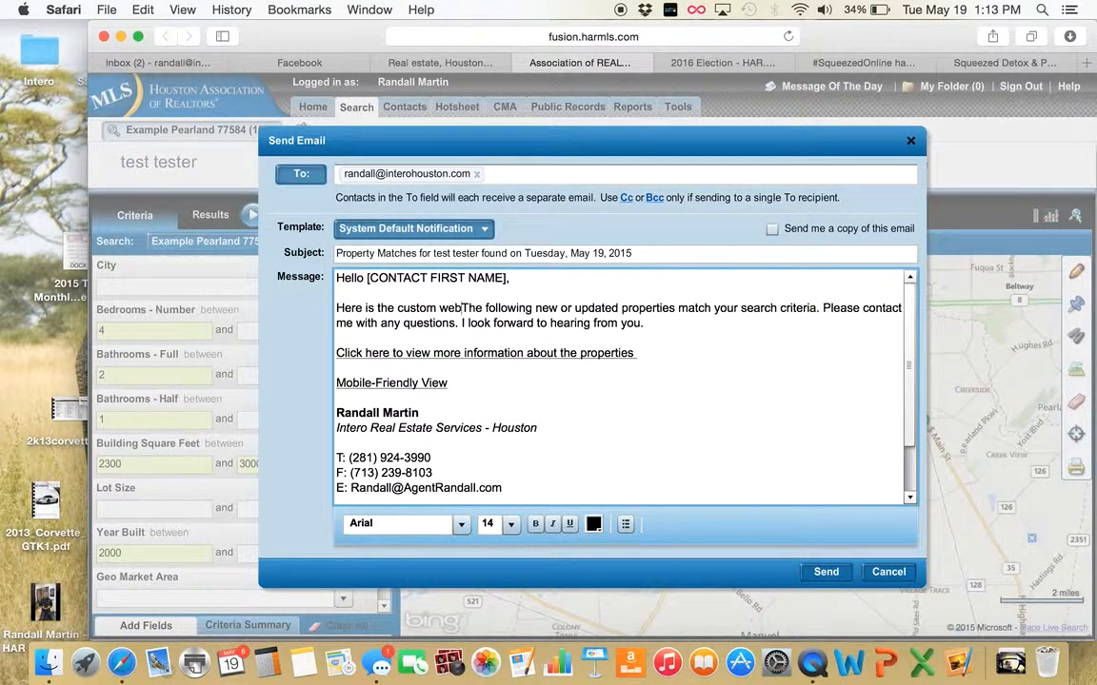
type(" to")
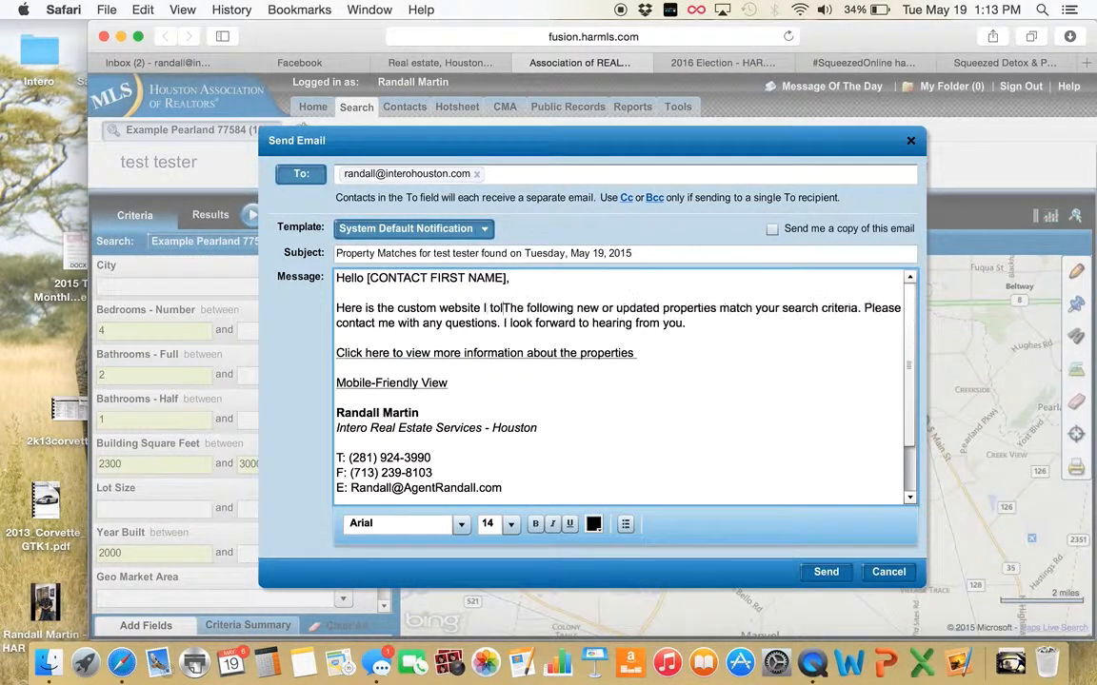
type("ld you abo")
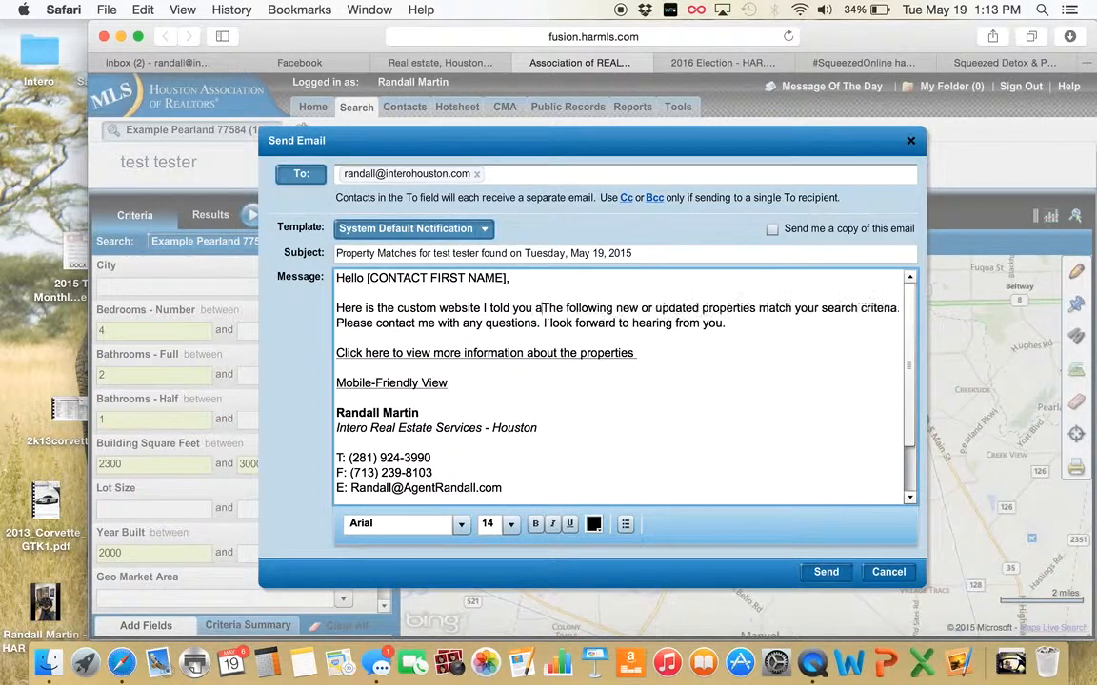
type("t.  I can")
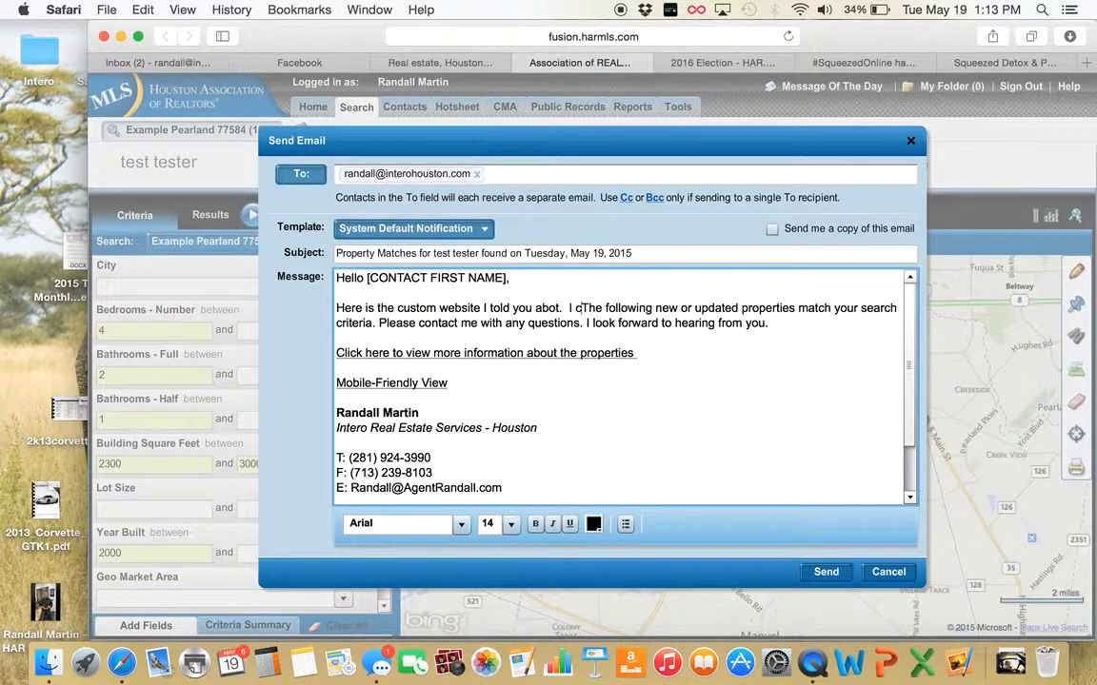
type(" tweak")
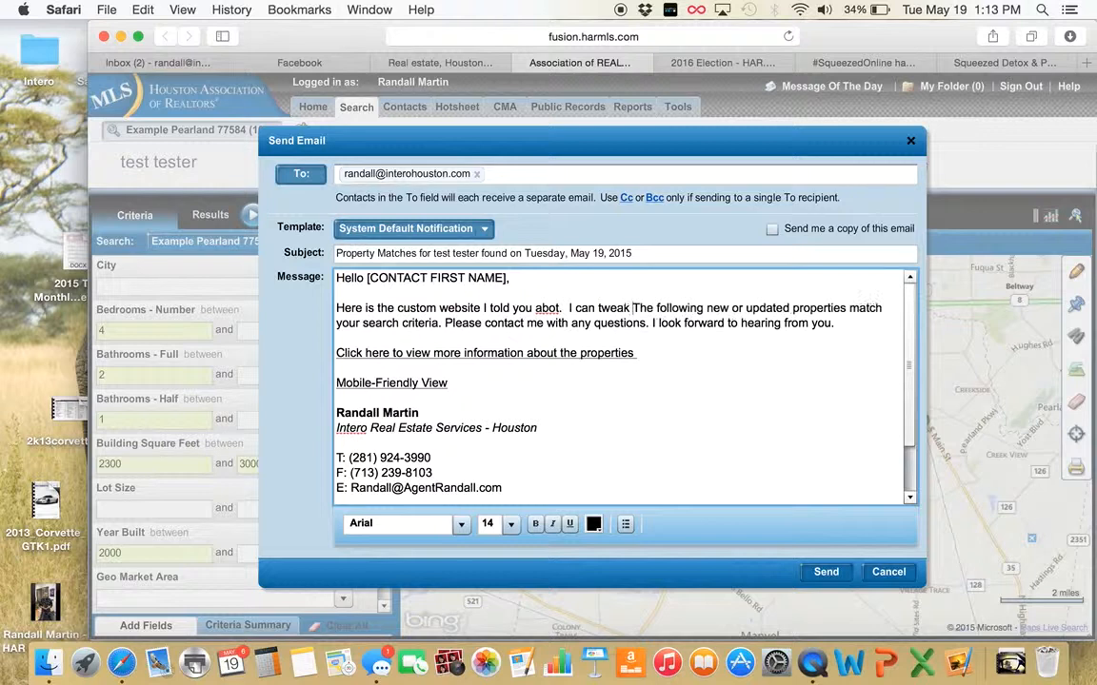
type(" the setting")
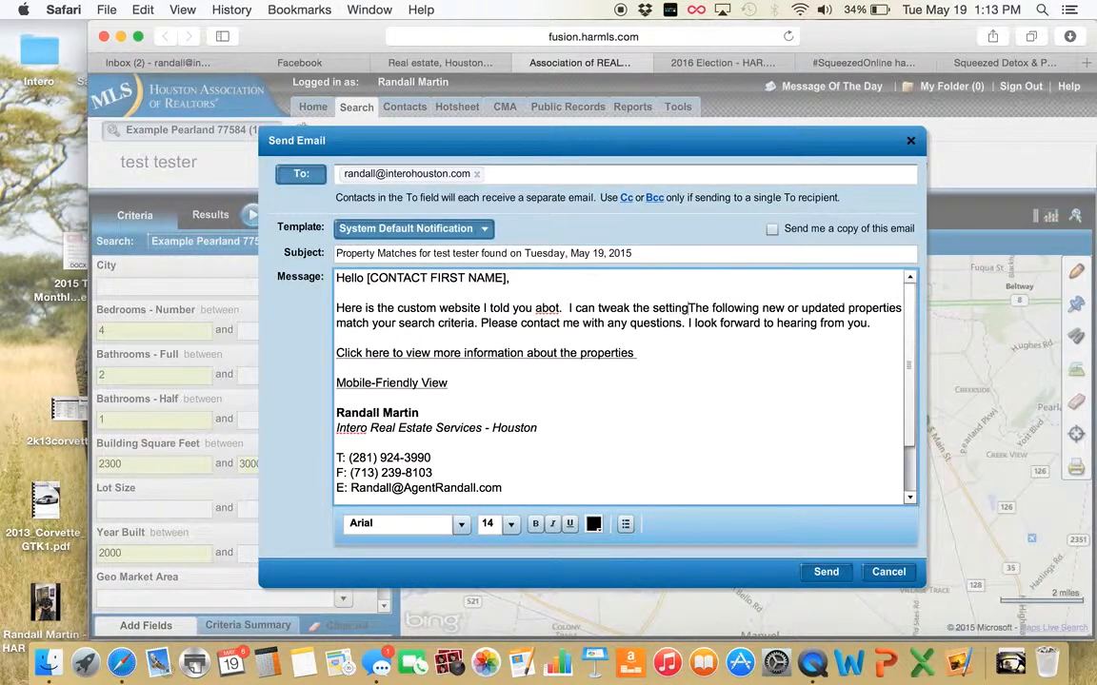
type("s at any time")
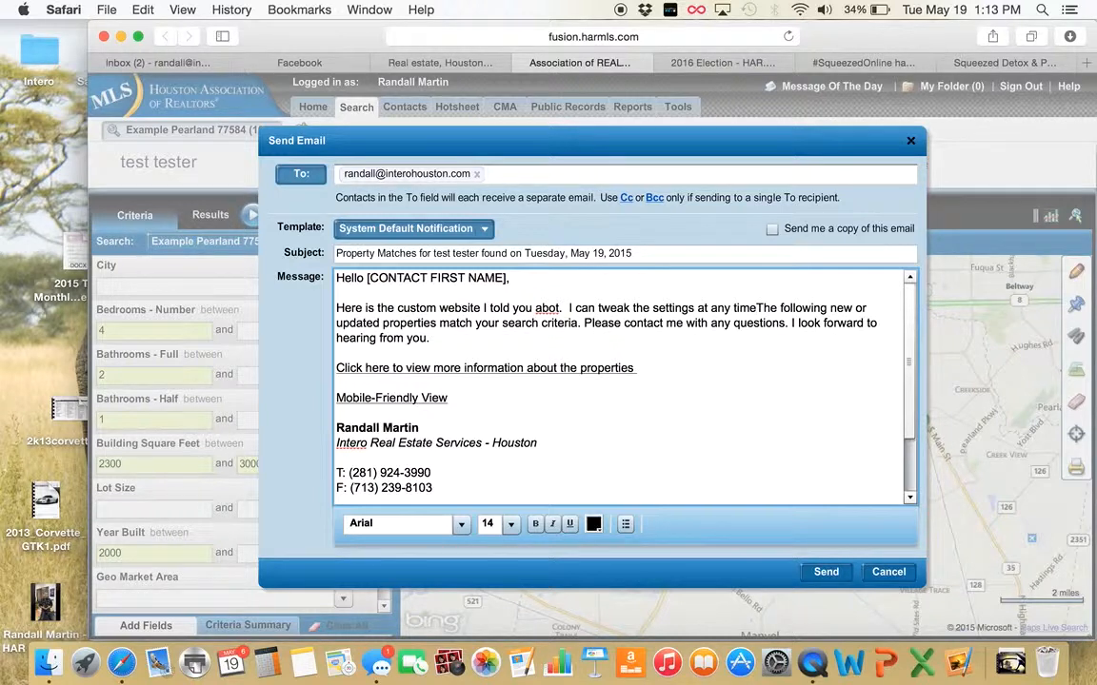
type(".  Let")
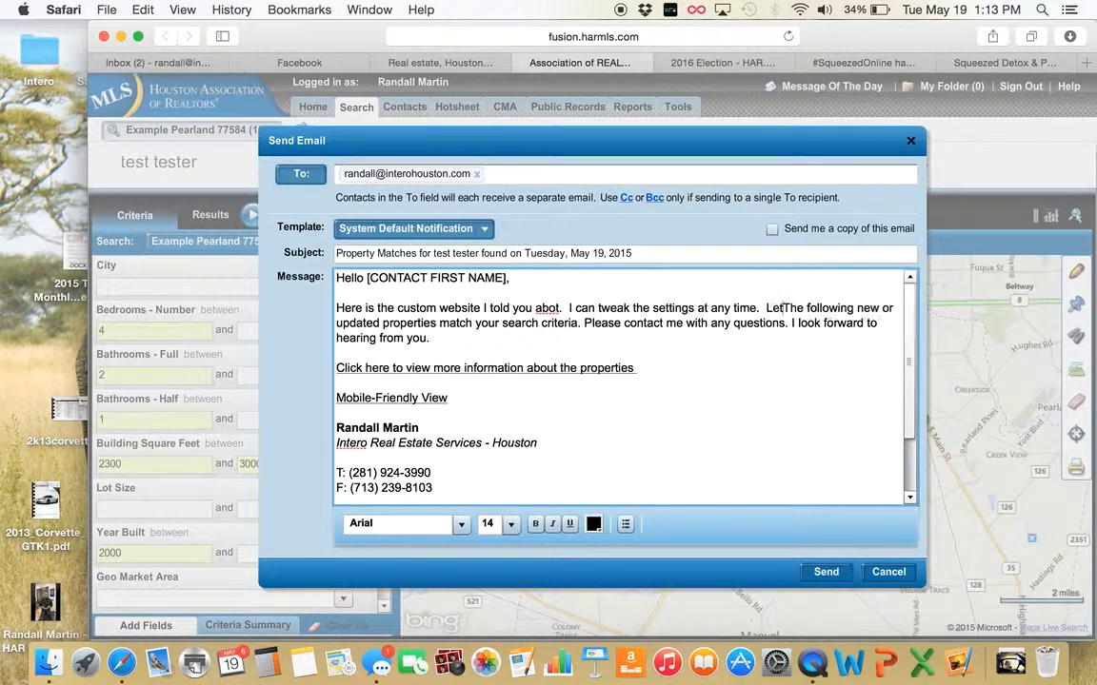
type(" me know whe")
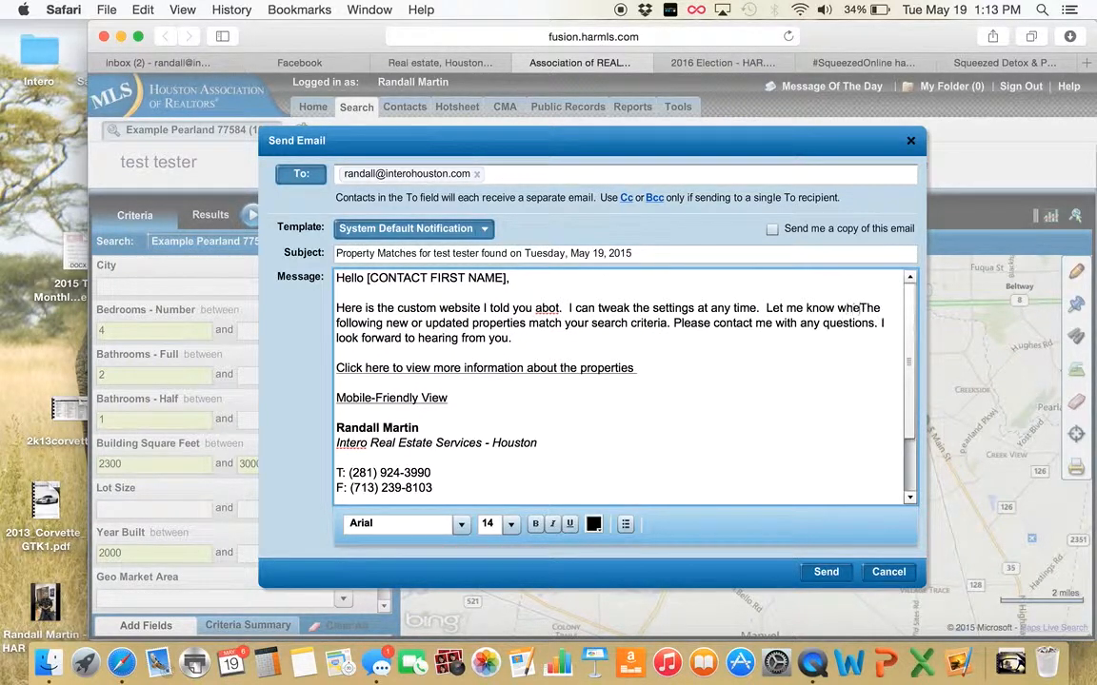
type("n you see somethi")
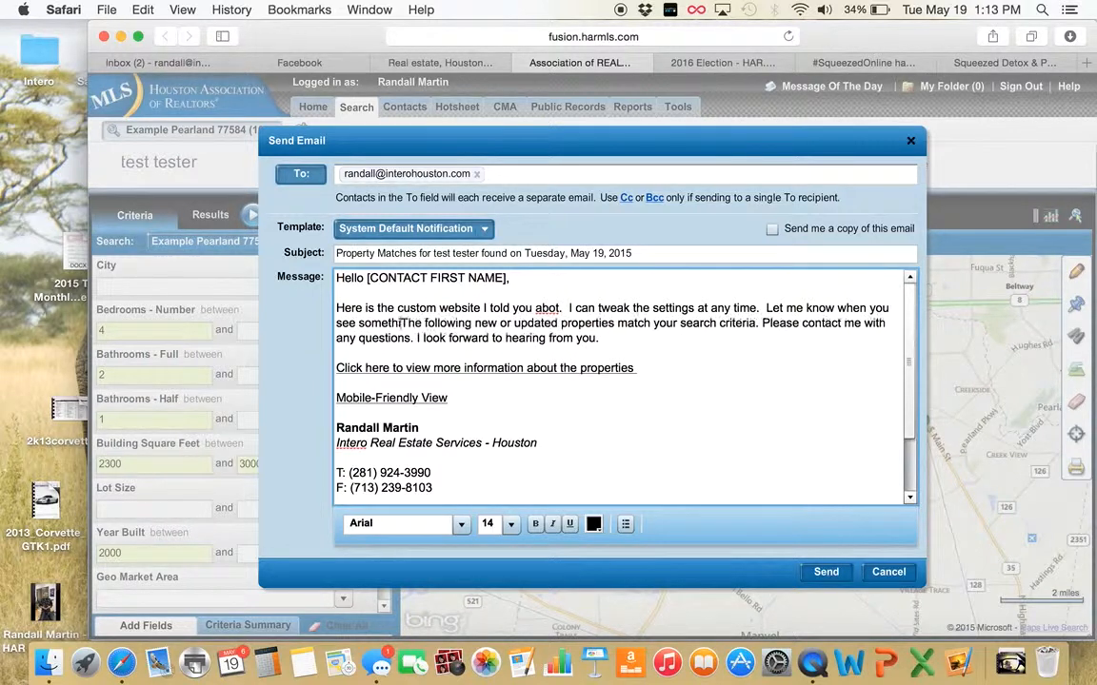
type("ng you like!!")
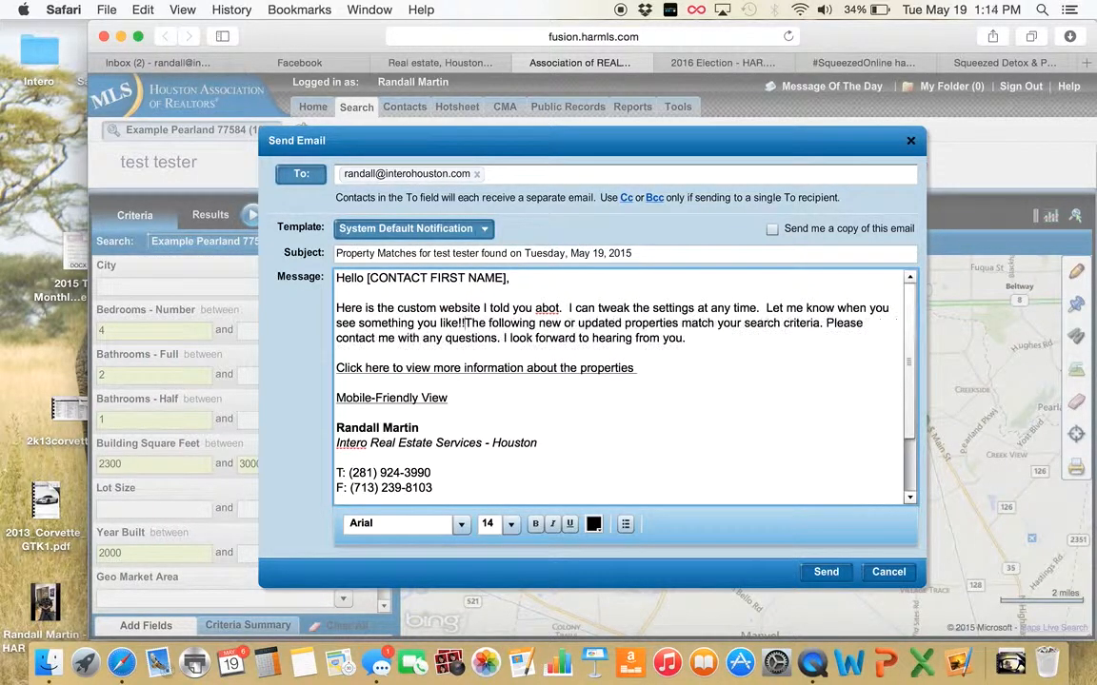
left_click(558, 308)
type("ut.")
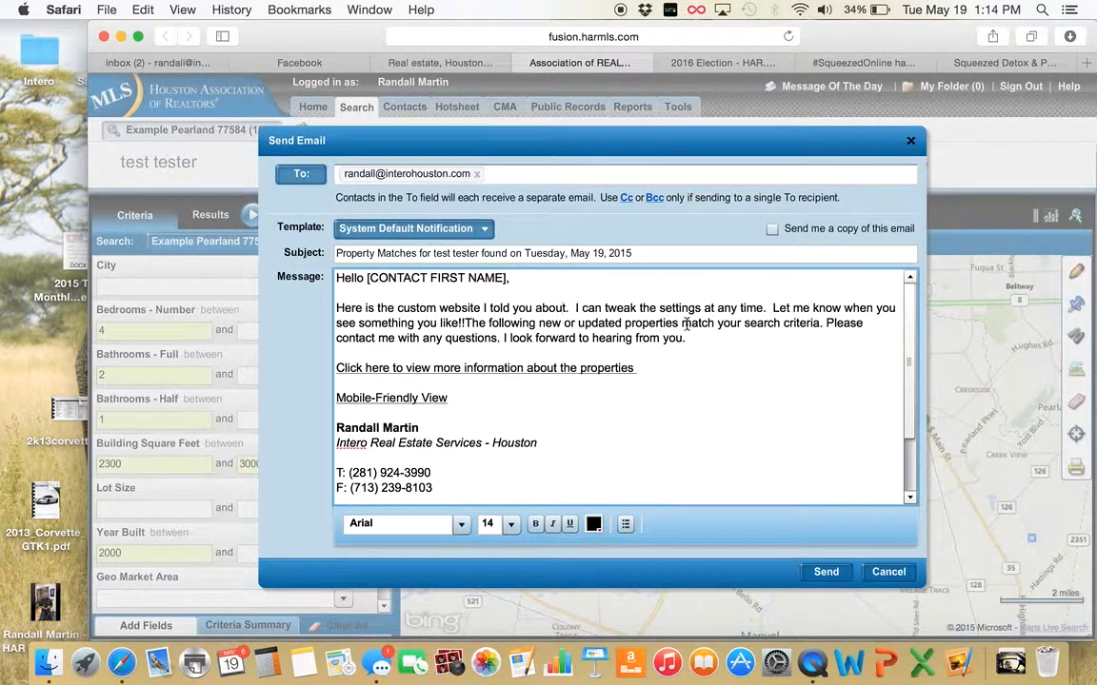
Insert 'FYI -' before the tweaking sentence, put the template on a new paragraph, and send the e-mail
left_click(575, 308)
type("FYI -")
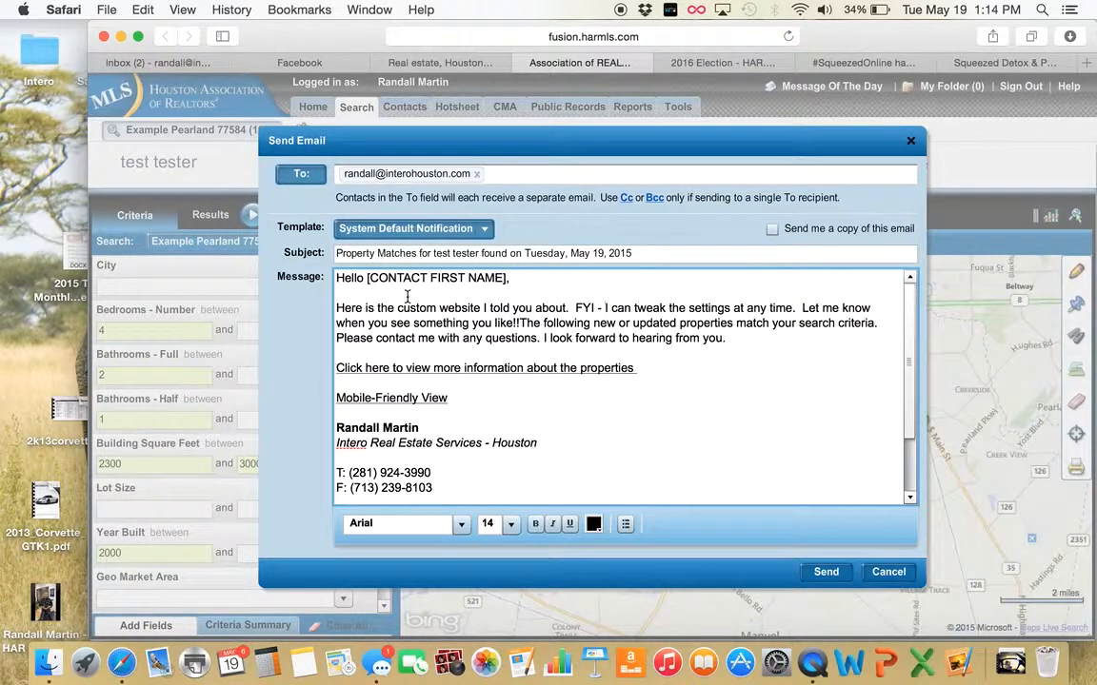
left_click(519, 323)
key("Return")
key("Return")
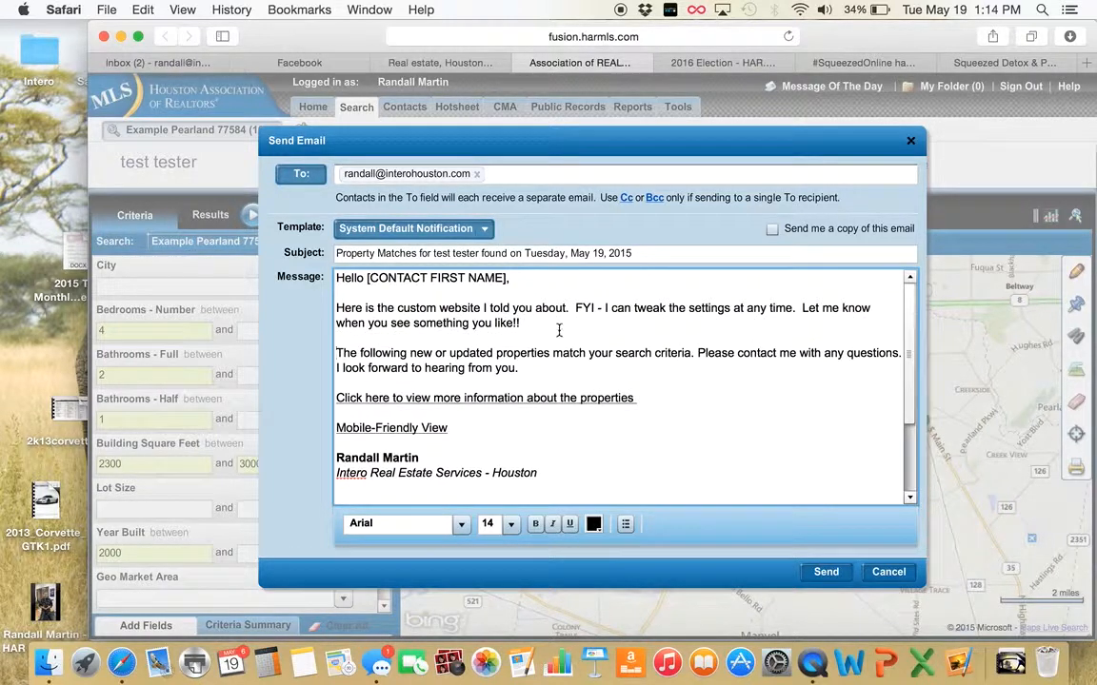
left_click(819, 576)
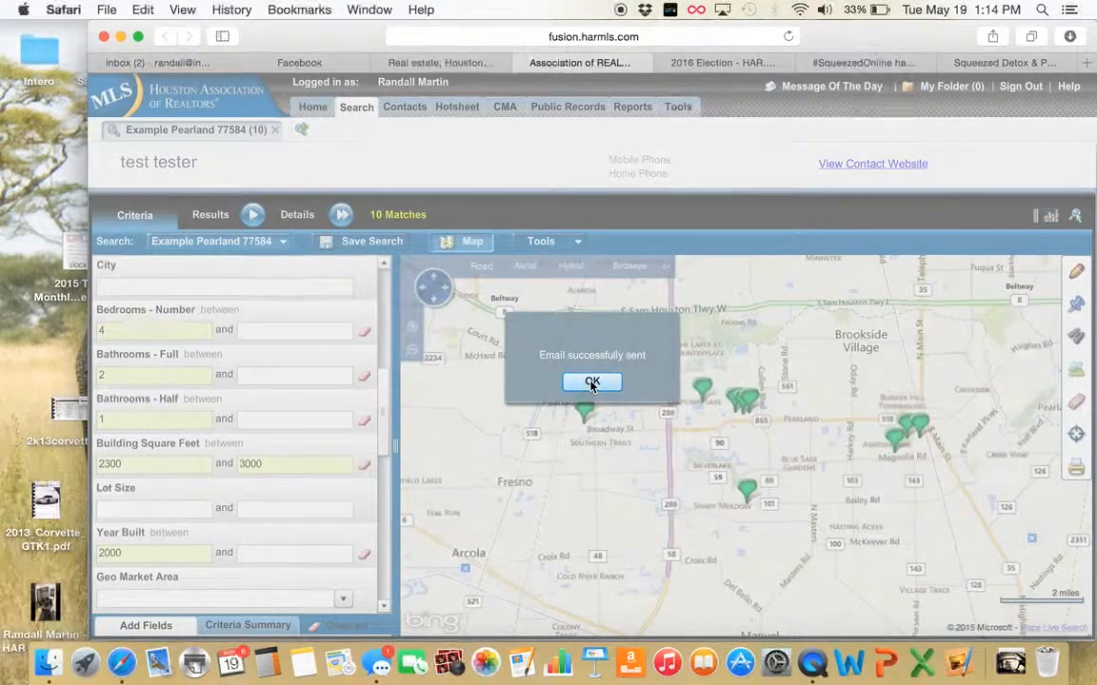
left_click(591, 384)
In the Gmail inbox, open the Property Matches e-mail and follow its link to the listings site
left_click(157, 63)
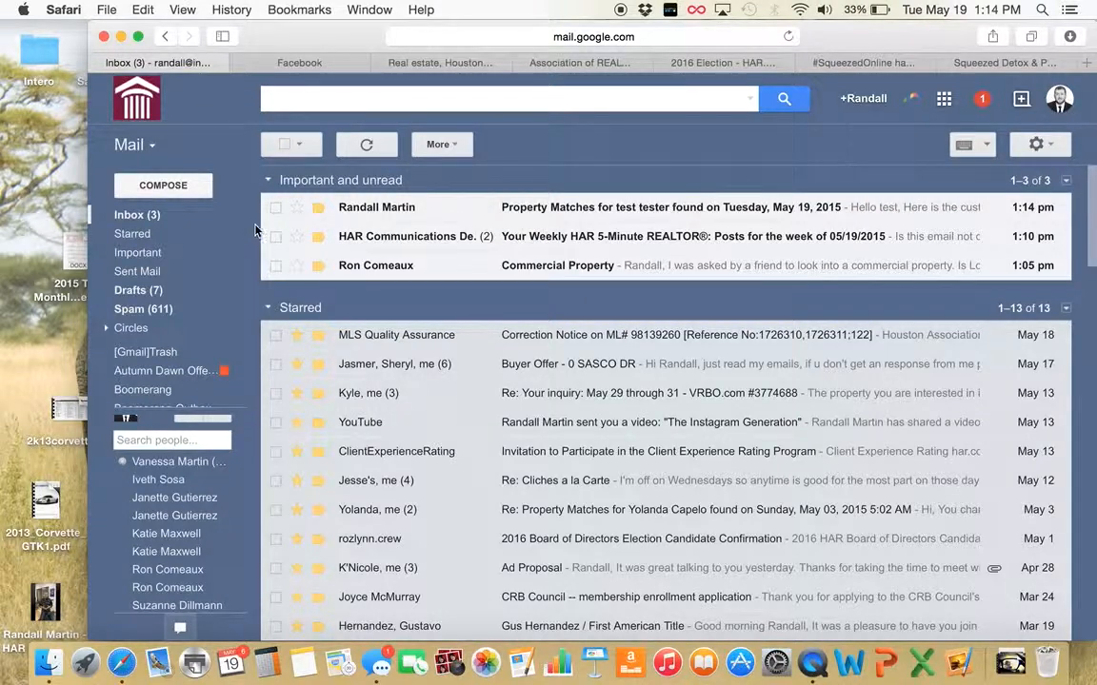
left_click(156, 217)
left_click(577, 202)
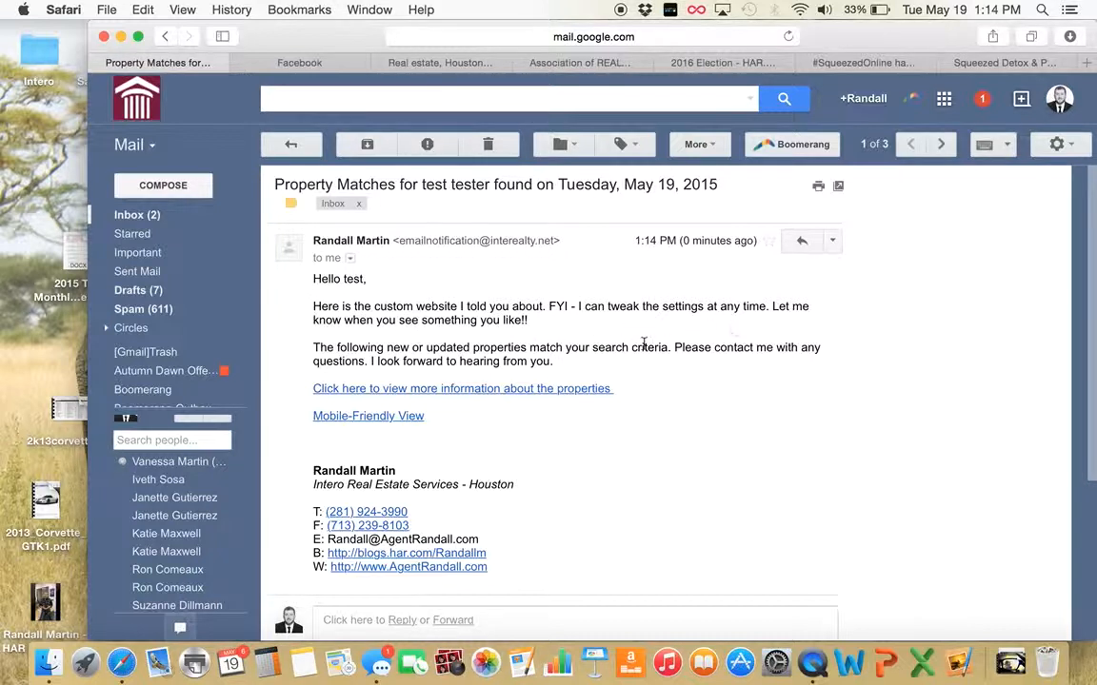
left_click(504, 389)
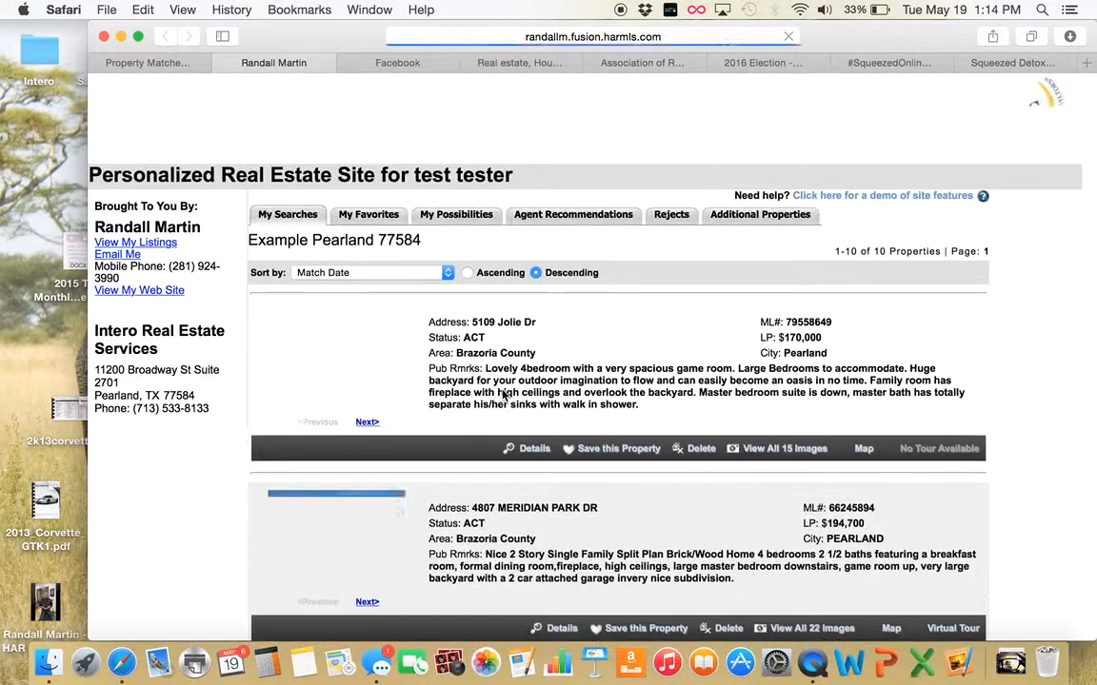
Browse the ten Pearland listings, then close the contact site and return to the MLS search
scroll(505, 394, "down", 10)
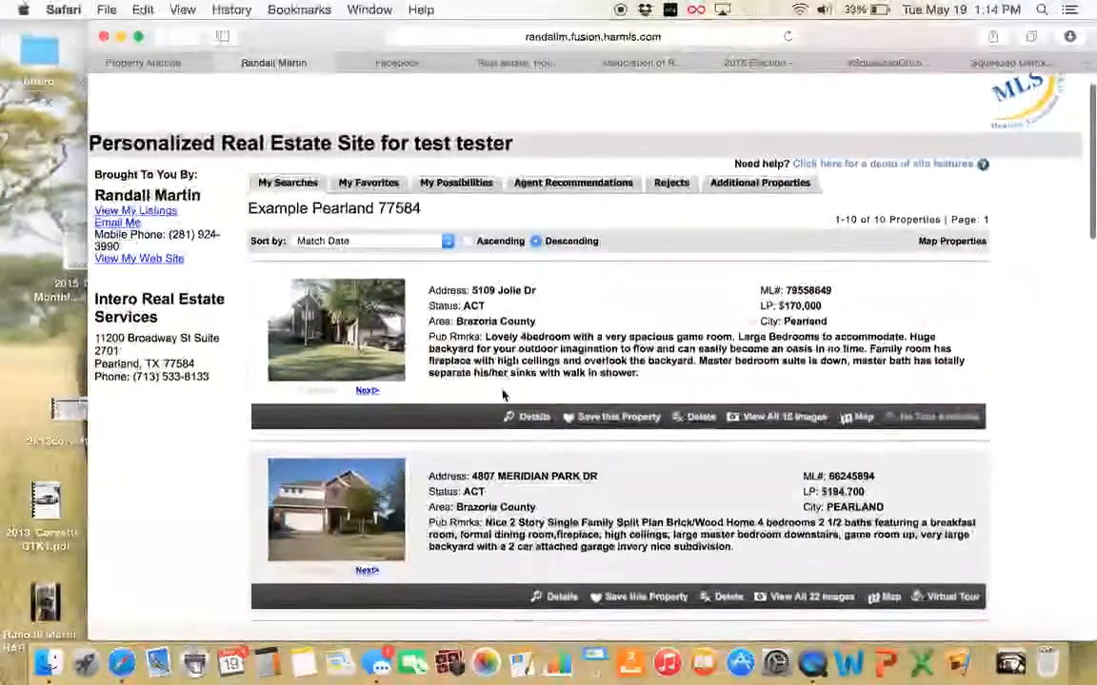
scroll(504, 394, "down", 15)
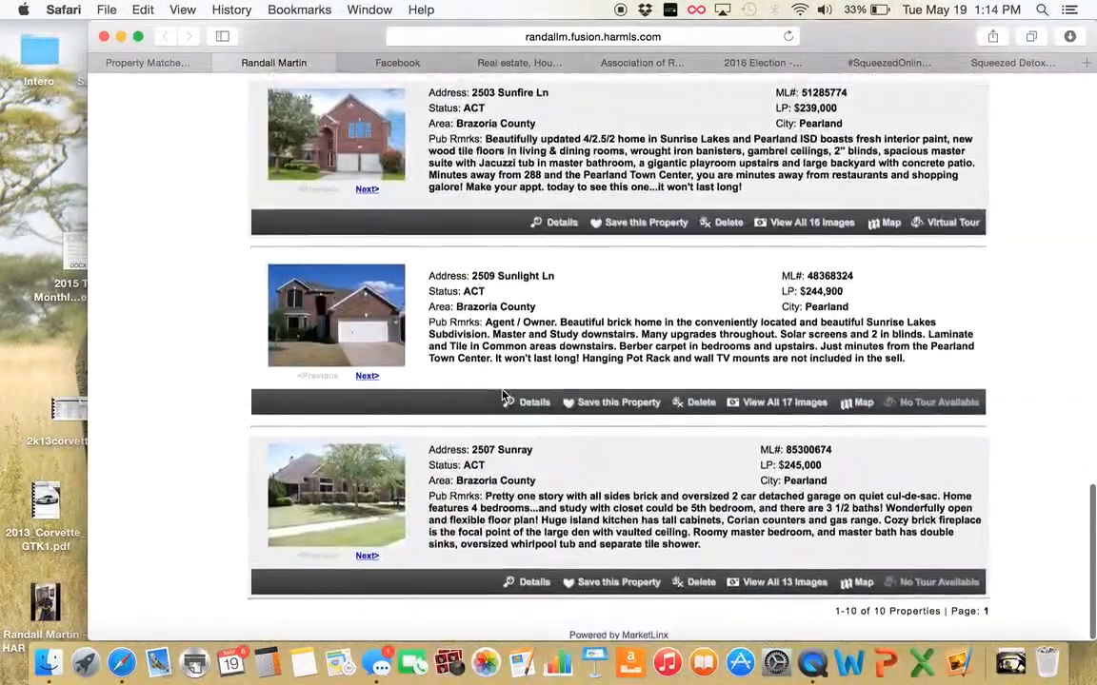
scroll(451, 350, "up", 20)
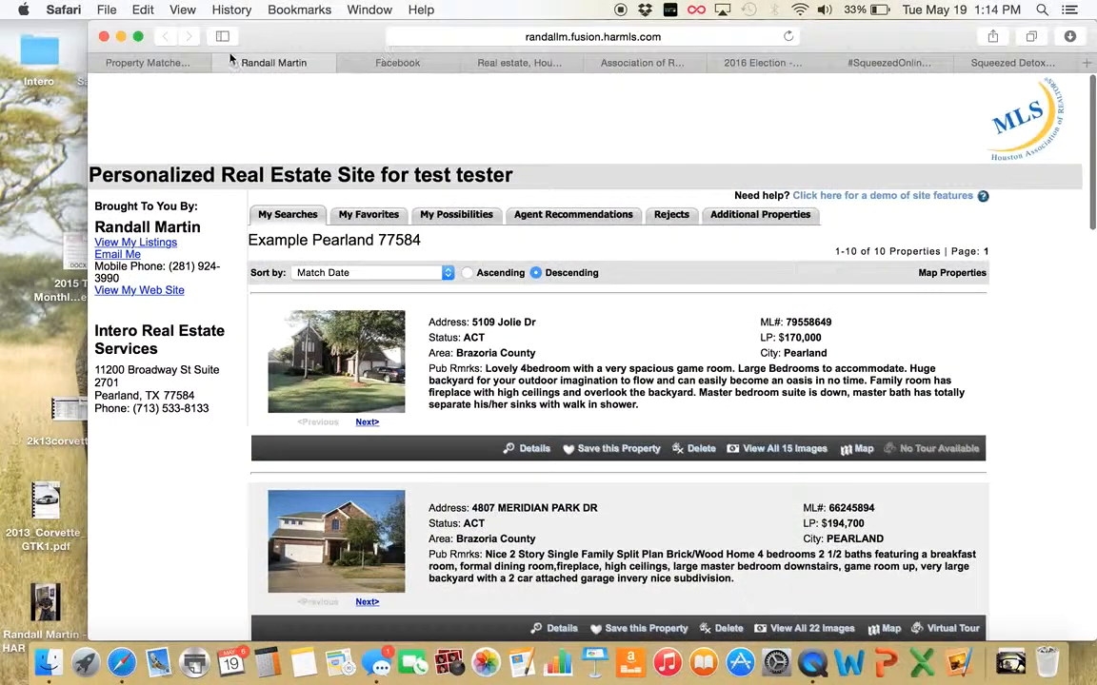
left_click(210, 61)
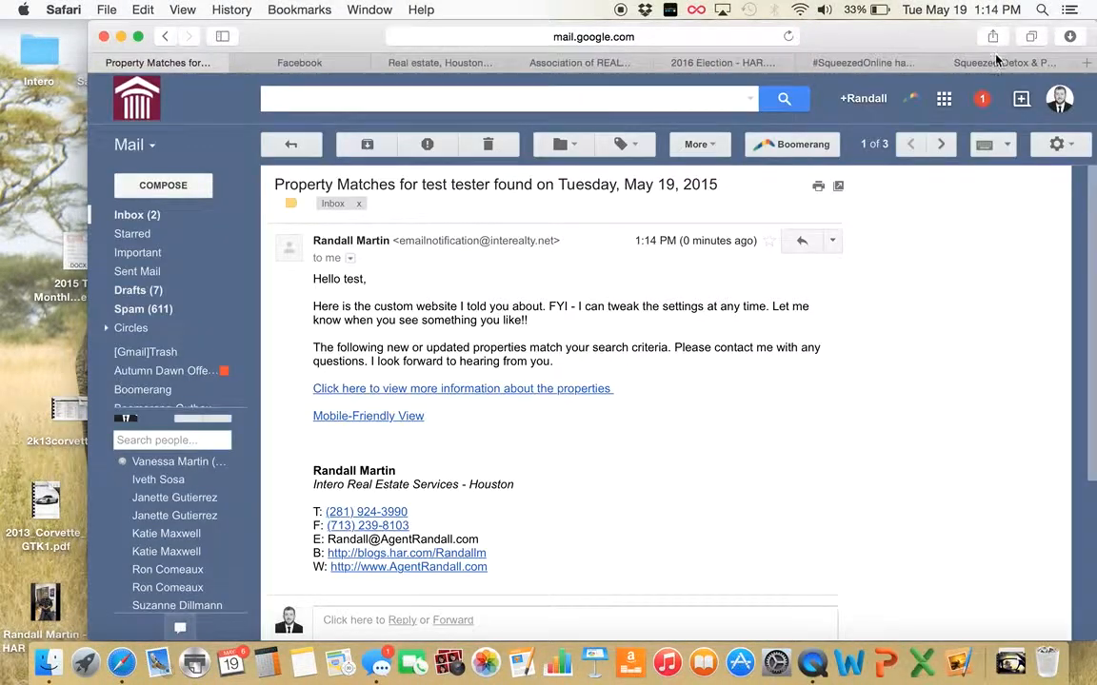
left_click(581, 64)
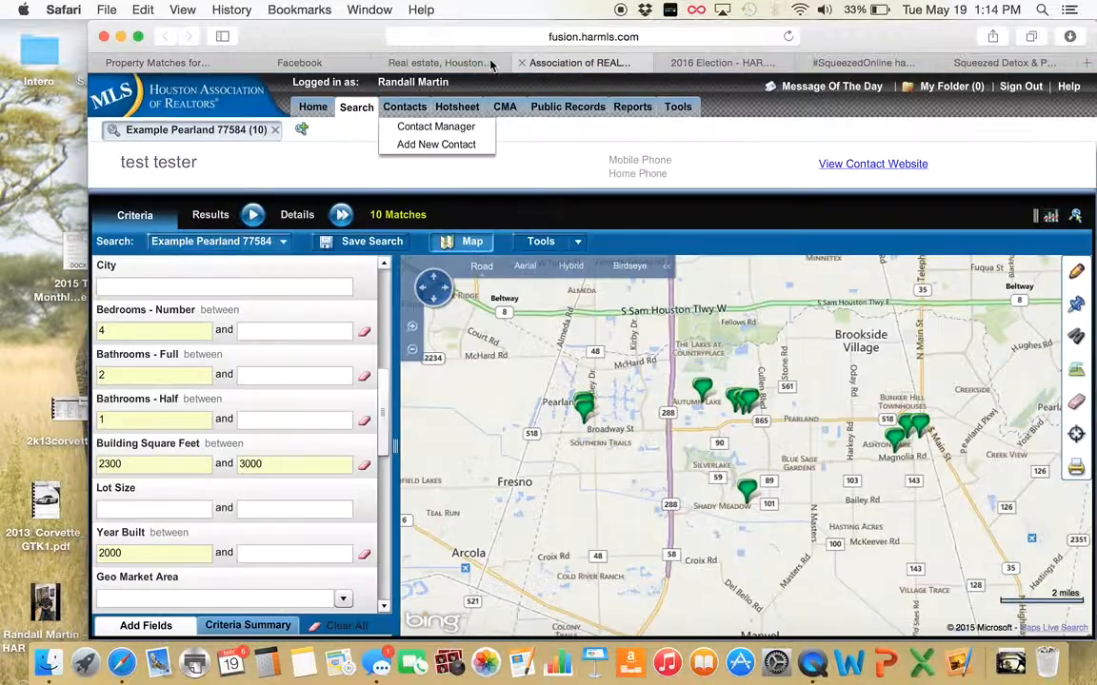
Find the test contact in Contact Manager and open the criteria of its Example Pearland 77584 search
left_click(405, 107)
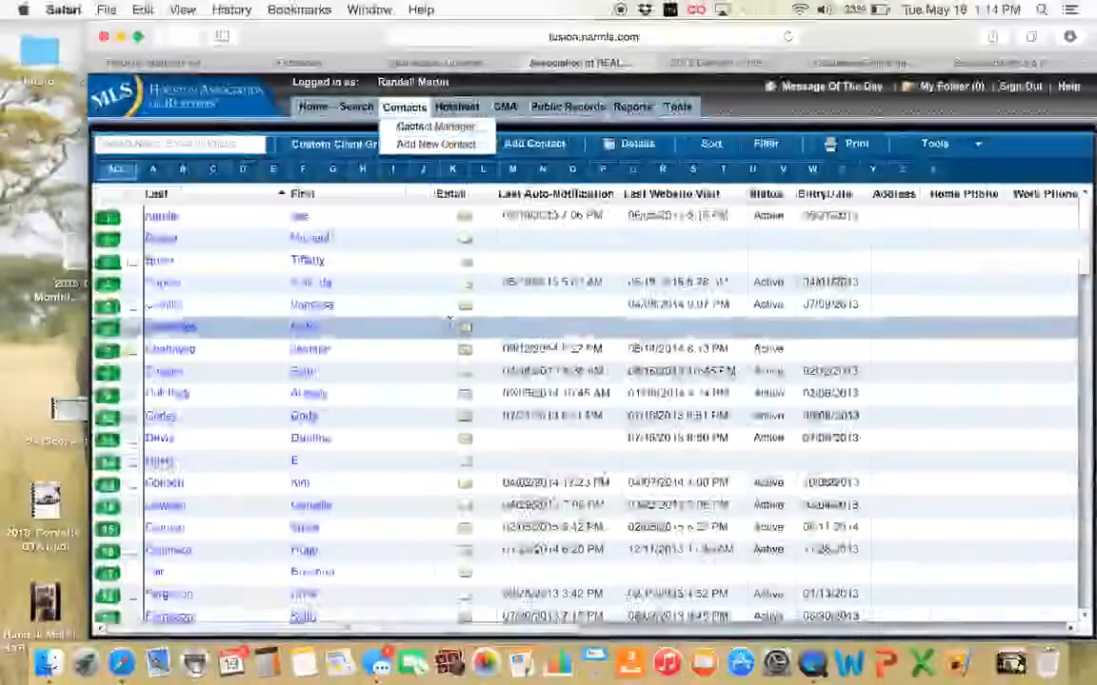
scroll(451, 329, "down", 10)
scroll(451, 328, "down", 20)
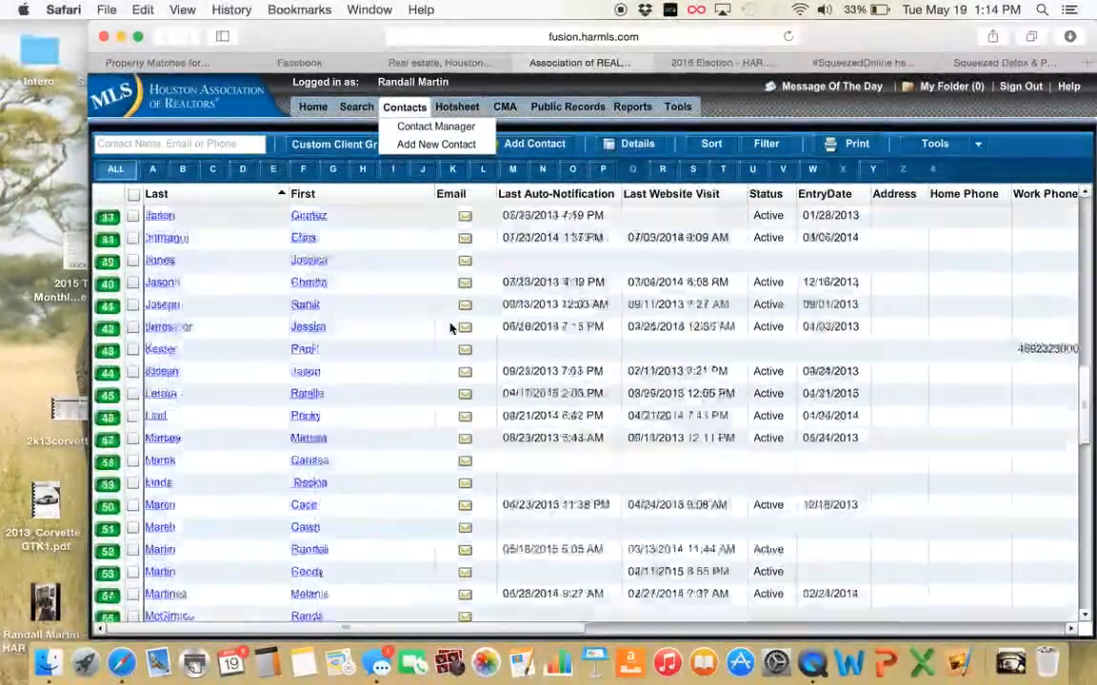
scroll(452, 327, "up", 2)
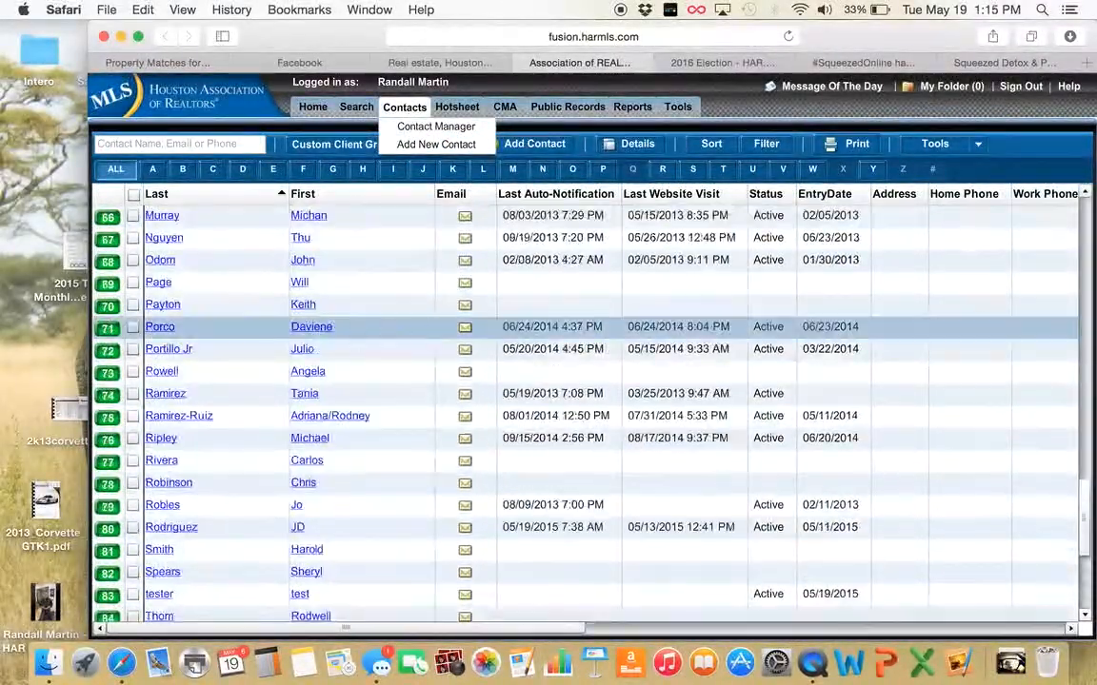
left_click(159, 596)
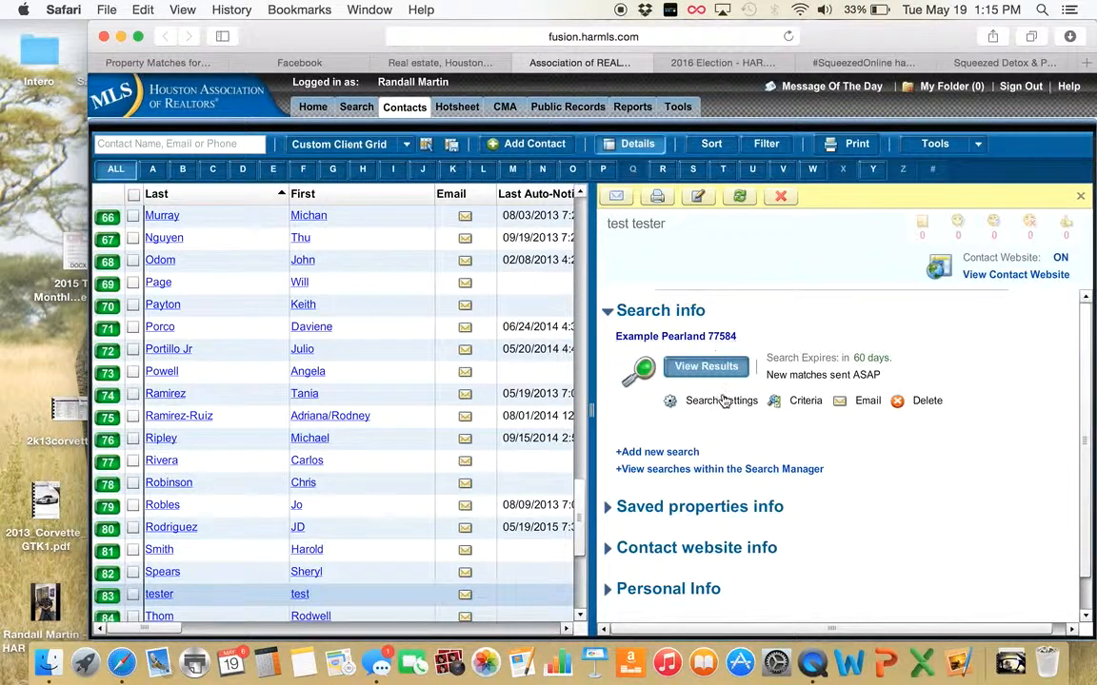
left_click(804, 404)
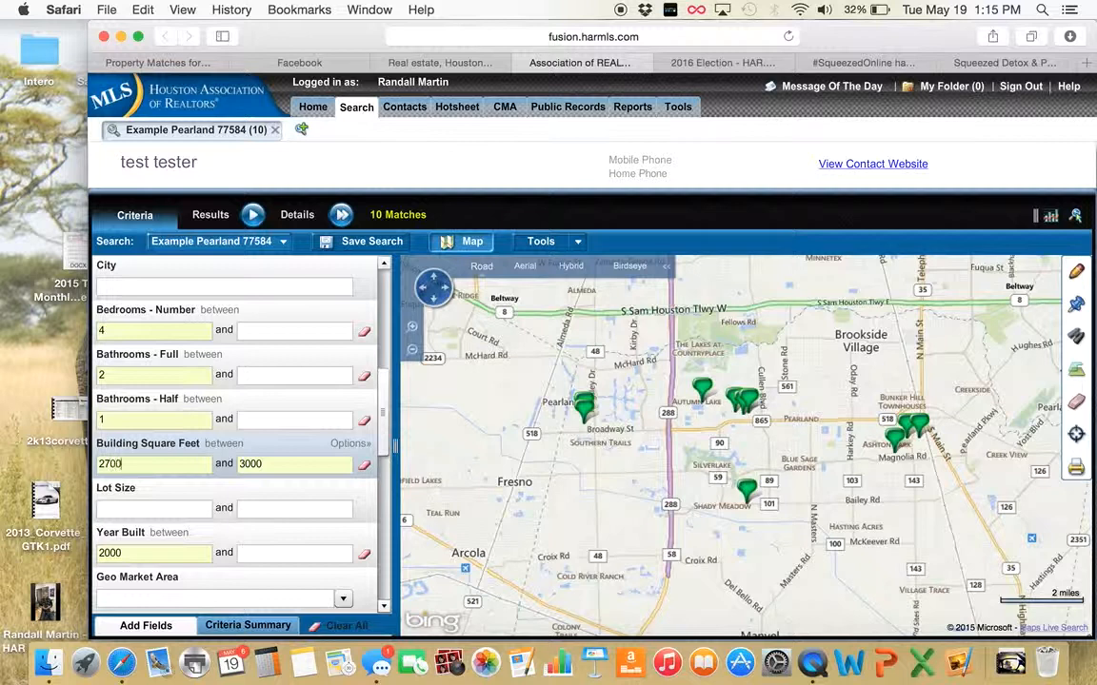
Apply the 2700–3000 sq ft range for 2 matches and save changes to Example Pearland 77584
key("Tab")
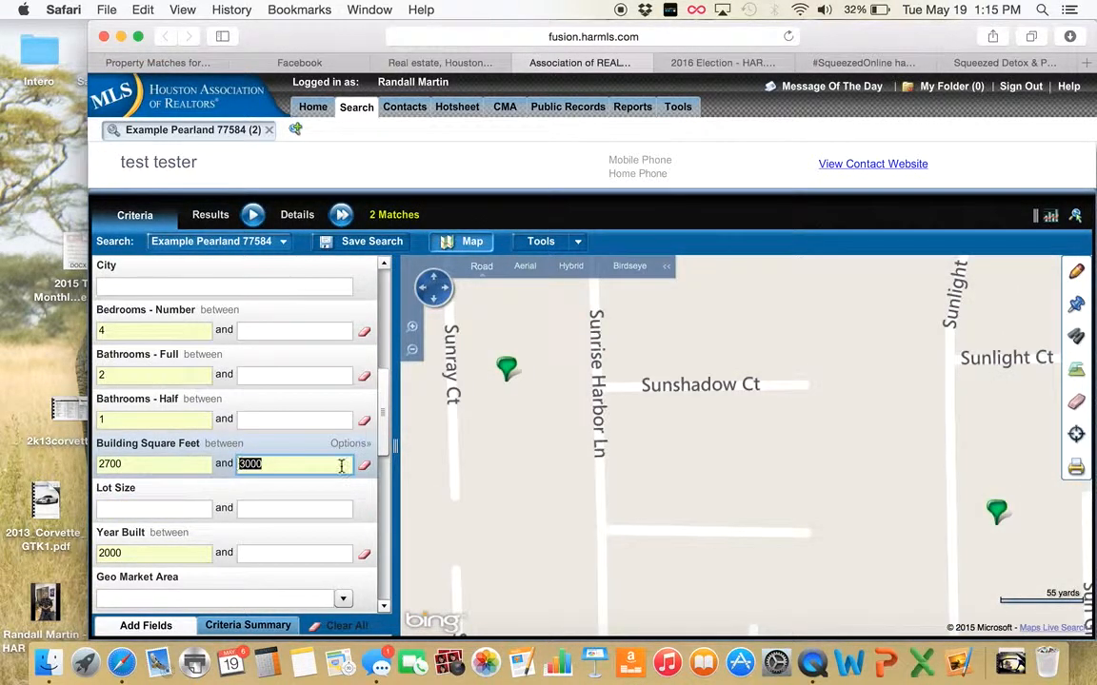
left_click(373, 246)
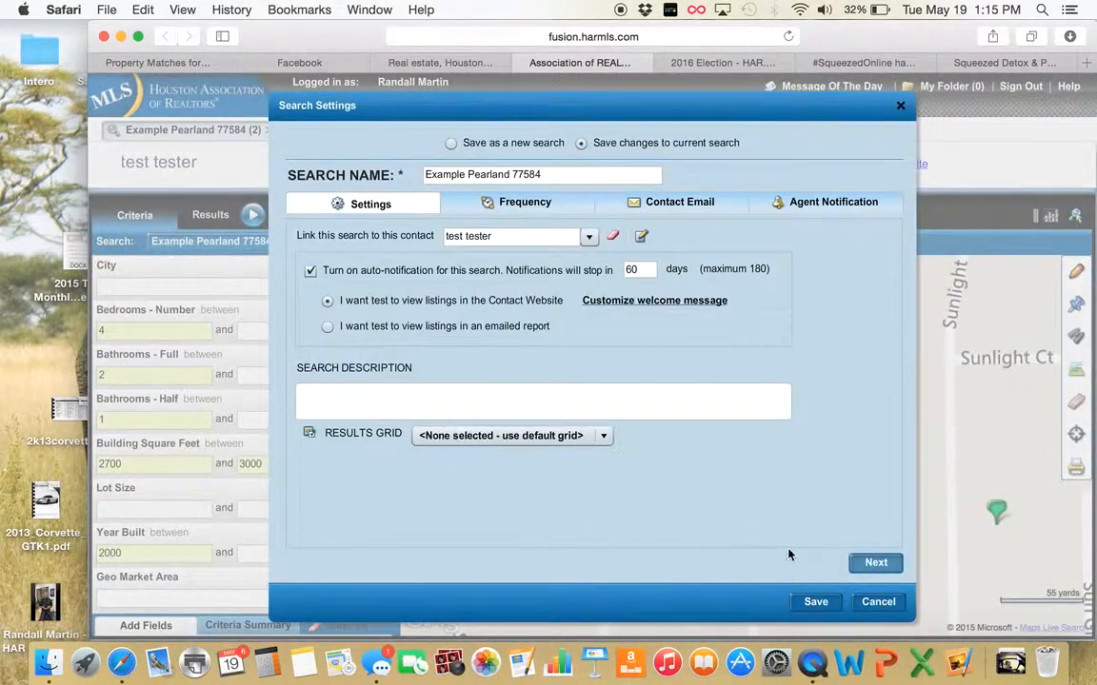
left_click(819, 605)
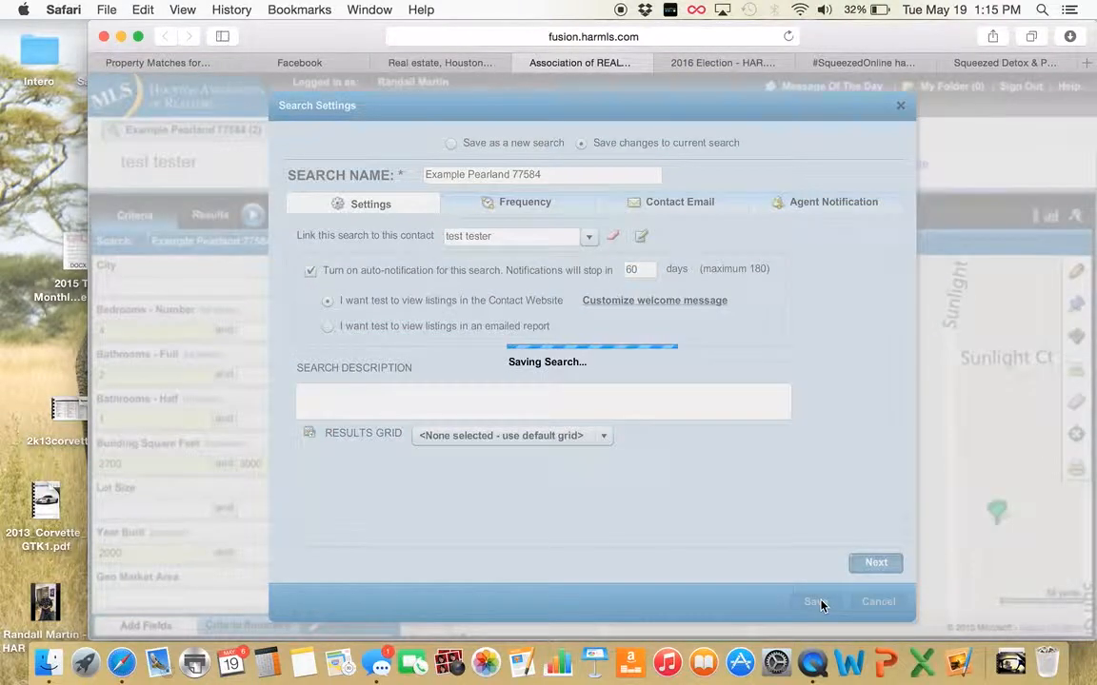